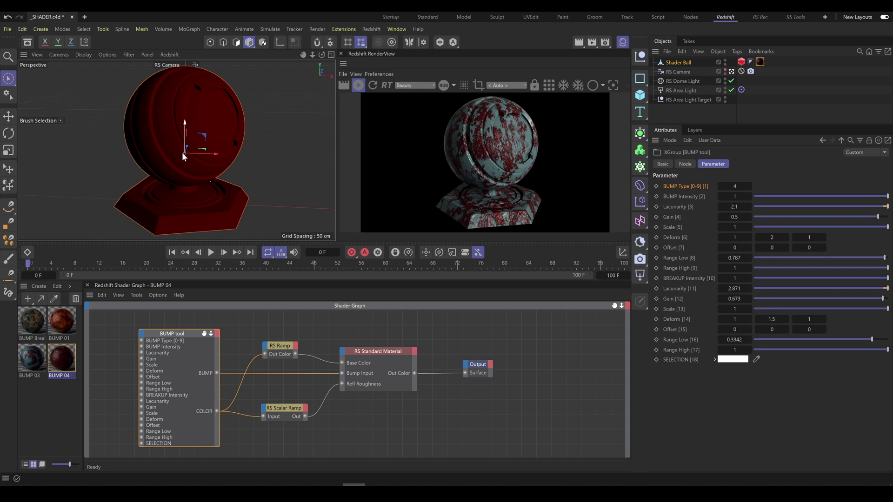
Step: Lower the shader ball's axis about 14 cm and rotate it about 28° to shift the BUMP pattern
left_click(278, 42)
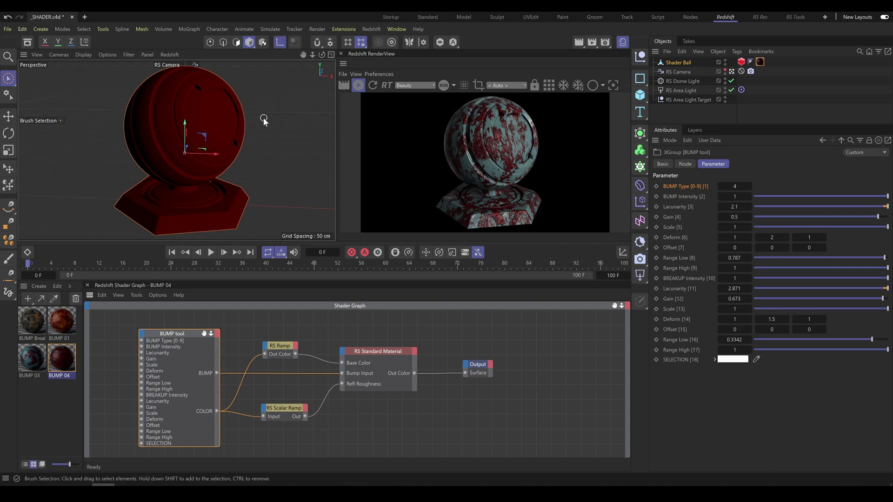
left_click(8, 116)
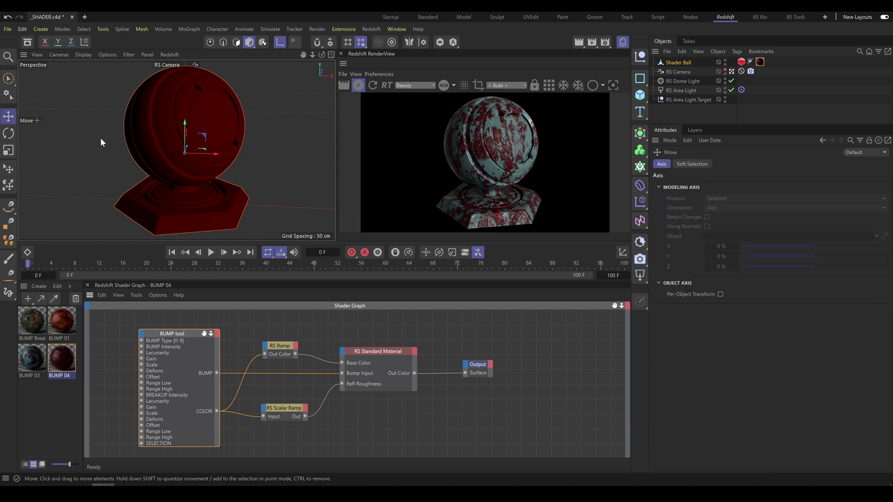
left_click_drag(184, 125, 181, 156)
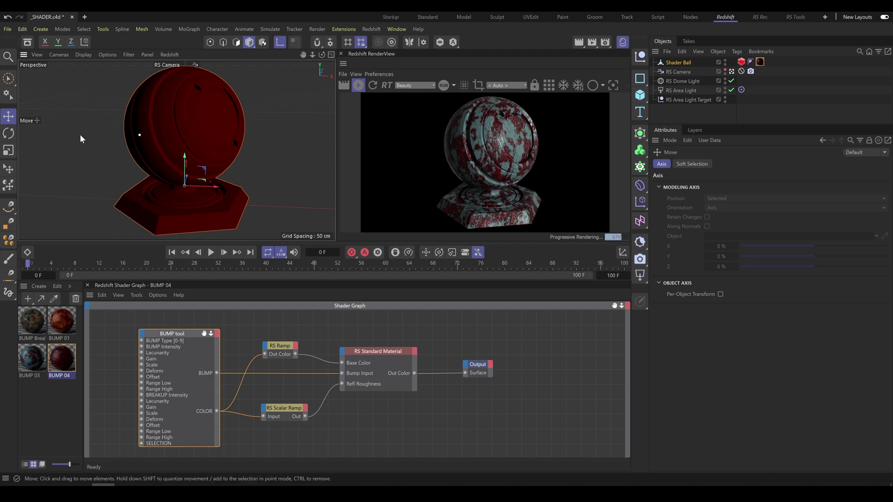
left_click(8, 133)
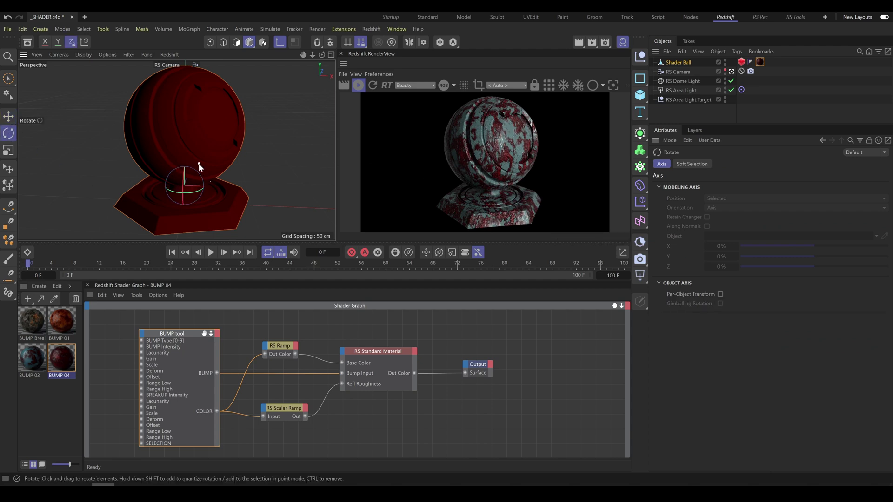
left_click_drag(200, 171, 204, 190)
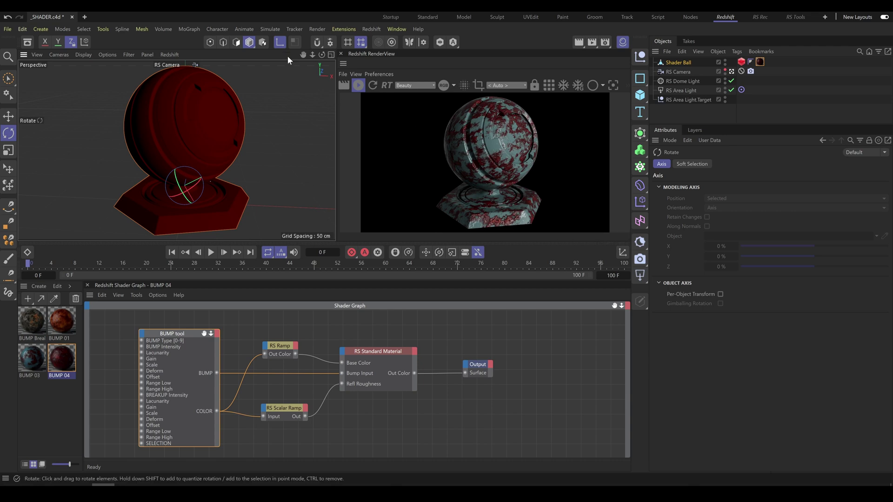
Step: Wire the Sand Tool's OUT directly into the Output node's Surface to preview its greyscale mask
left_click(8, 78)
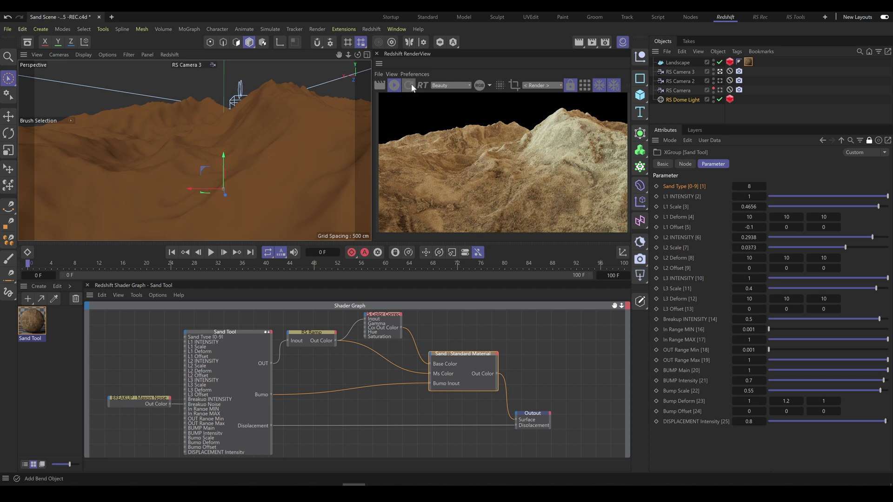
left_click(236, 331)
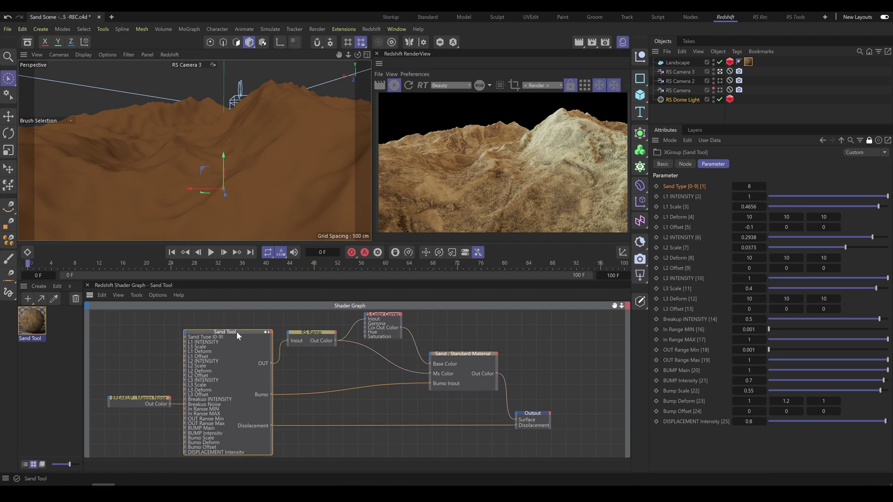
left_click_drag(271, 364, 516, 419)
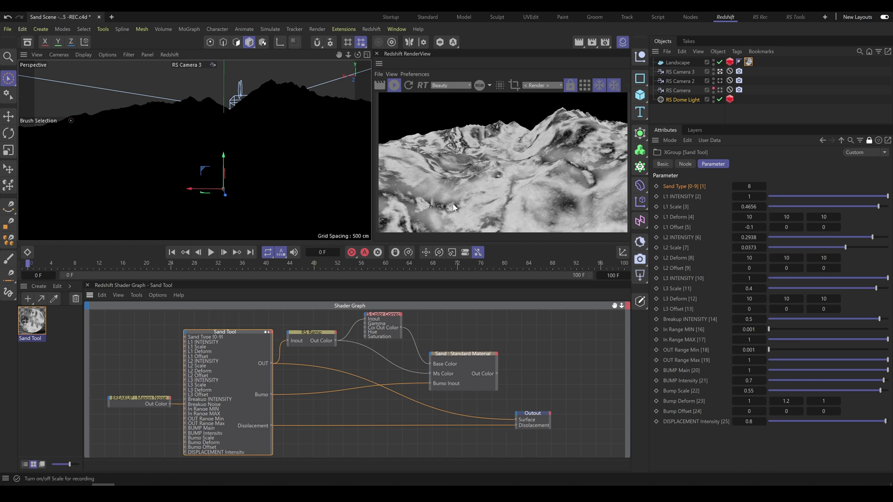
Step: Tune the Sand Tool layers: L1 intensity 0.16, L2 intensity 1, L3 scale about 0.6, Breakup about 0.05
left_click_drag(843, 237, 884, 239)
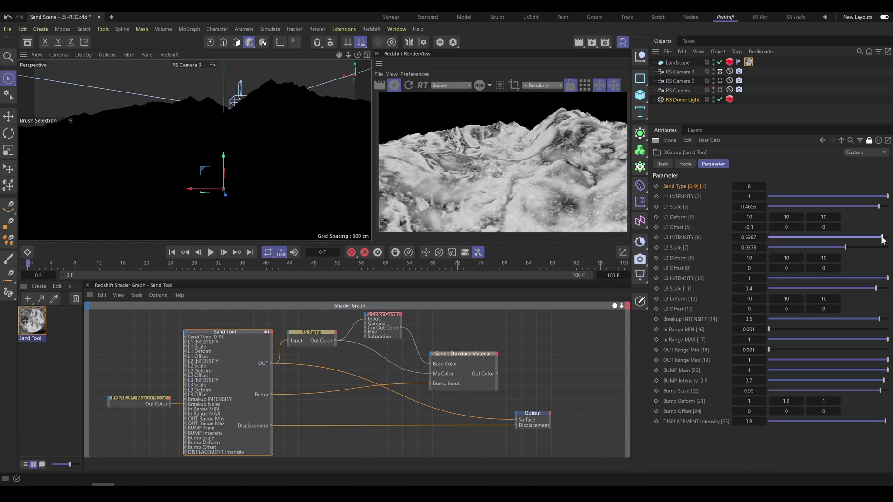
left_click(871, 248)
left_click(803, 278)
left_click(850, 319)
left_click(819, 289)
left_click_drag(819, 288, 878, 288)
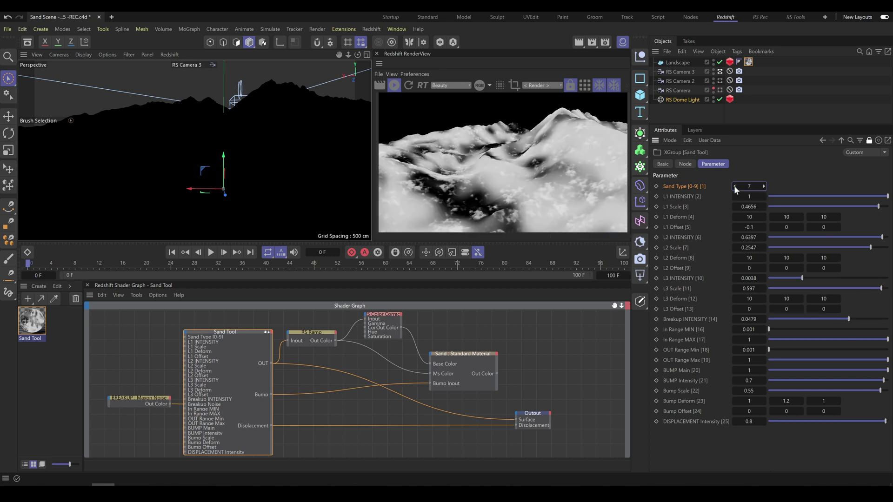
left_click(843, 197)
left_click_drag(843, 197, 865, 196)
left_click(851, 237)
left_click(887, 240)
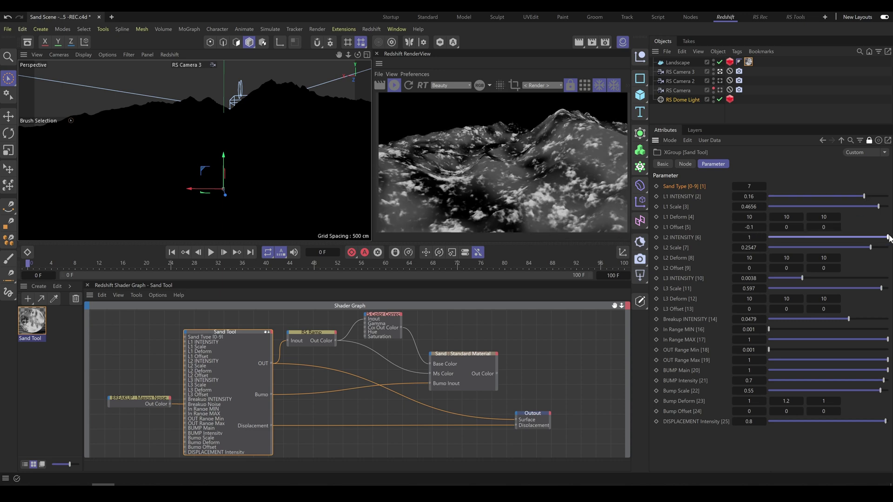
Step: Set Sand Type to 5 and select the Sand Standard Material node
left_click(749, 187)
type("5")
key("Return")
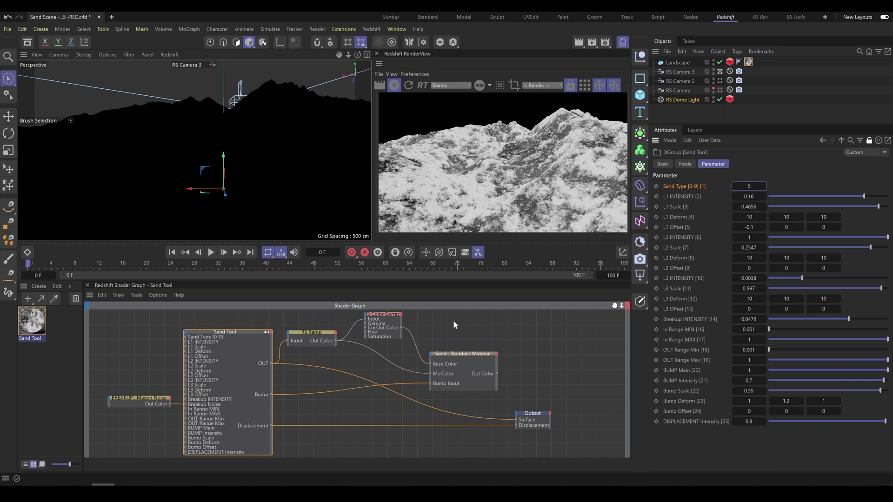
left_click(465, 358)
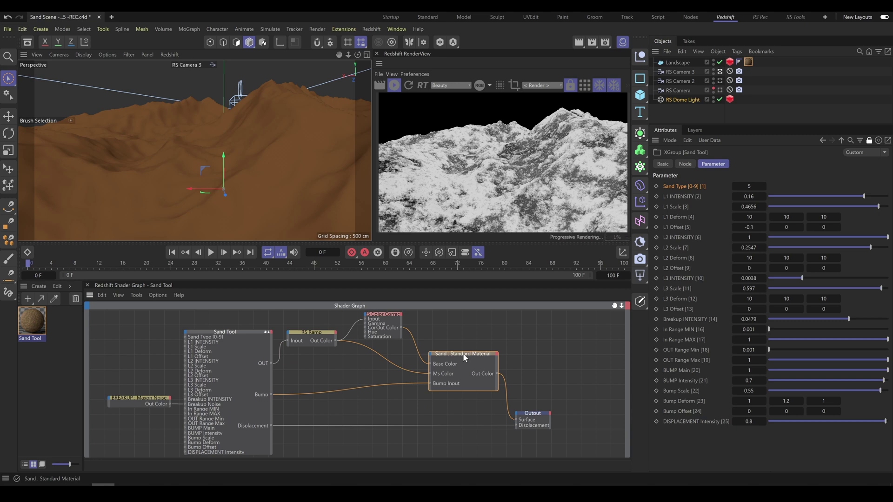
Step: Restart the interactive render and add a new RS Material node via a 'mater' search
left_click(409, 85)
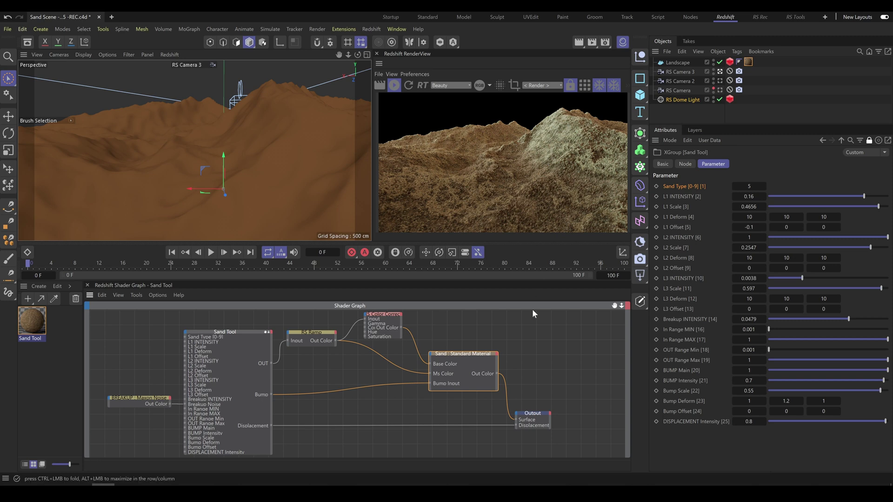
left_click(499, 328)
key("Tab")
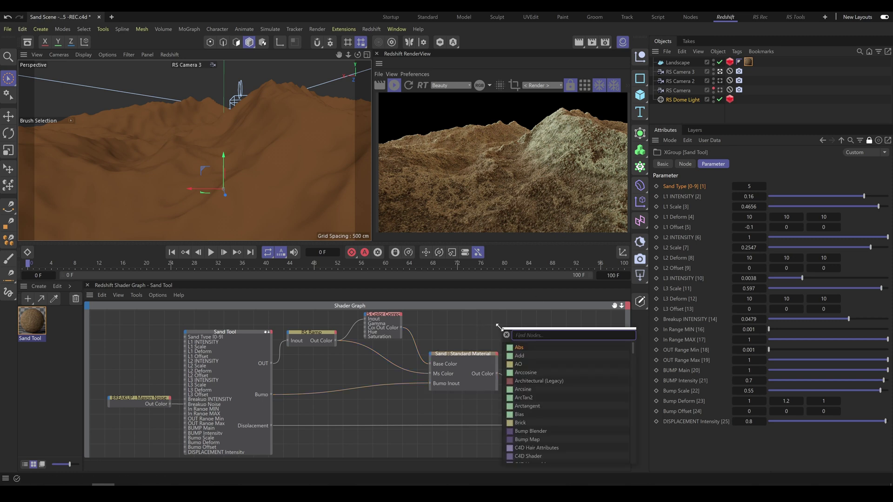
type("mater")
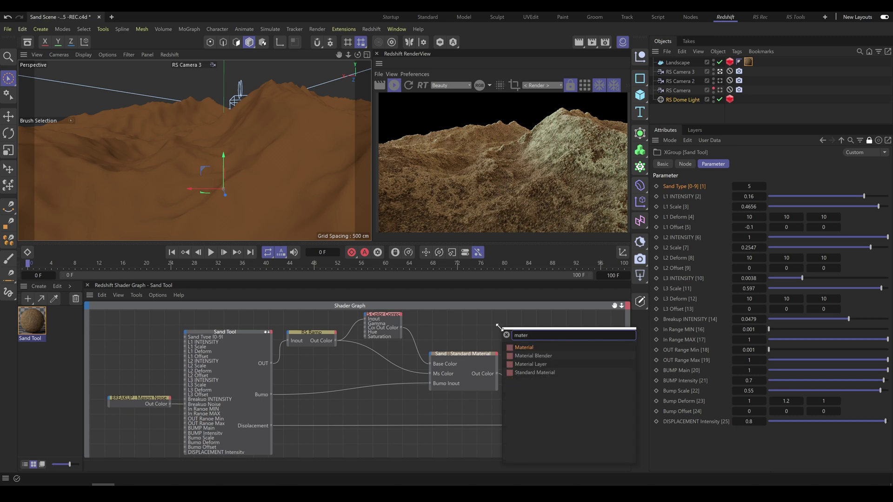
left_click(527, 348)
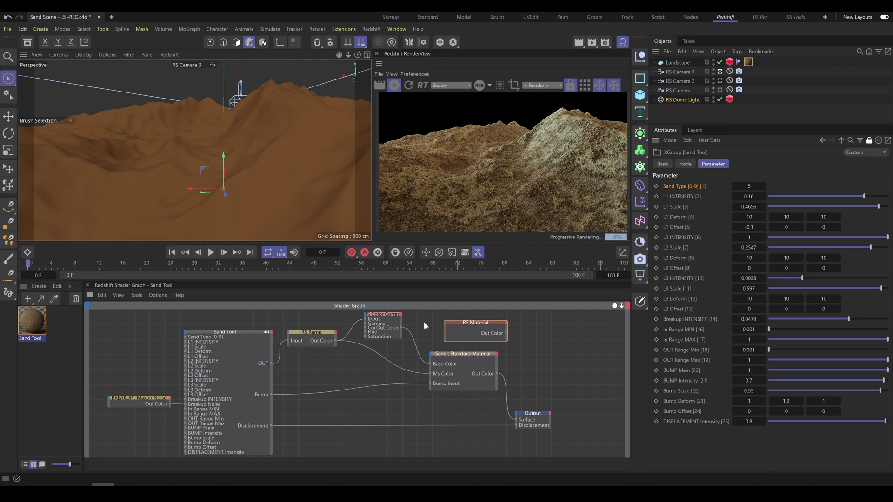
Step: Wire Color Correct's colour into the RS Material's Diffuse Color and the material into Output Surface
left_click_drag(403, 328, 446, 323)
mouse_move(558, 344)
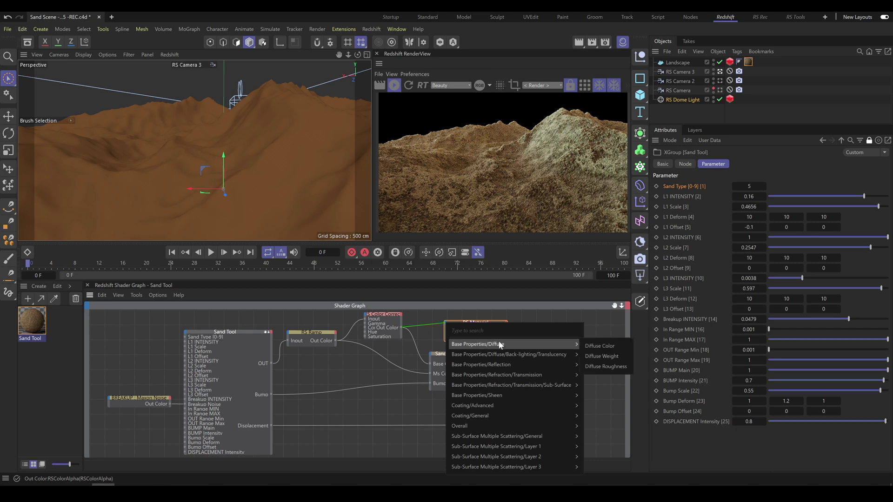
left_click(605, 346)
left_click_drag(506, 333, 517, 417)
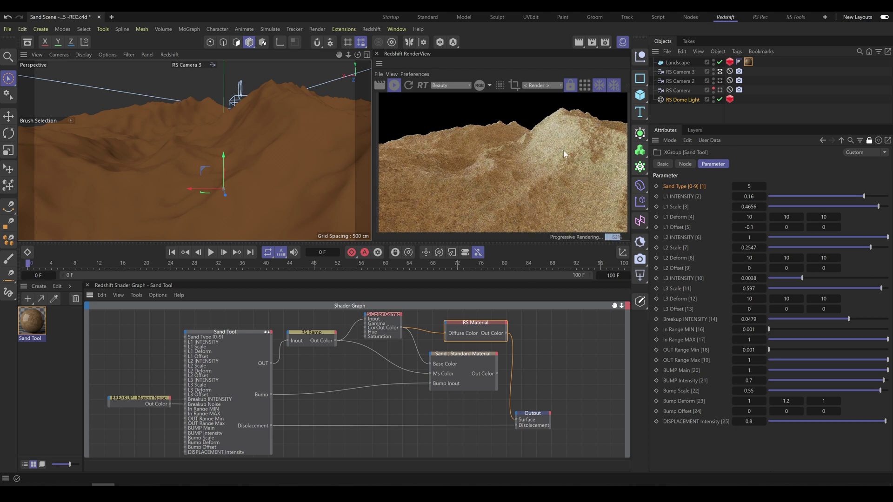
Step: Raise L1 intensity to about 0.66, lower L1 scale to about 0.12, and increase L2 and L3 values
mouse_move(863, 196)
left_mouse_down()
mouse_move(882, 196)
mouse_move(861, 207)
left_mouse_up()
mouse_move(888, 237)
left_mouse_down()
mouse_move(871, 238)
mouse_move(884, 237)
left_mouse_up()
left_click_drag(871, 248, 883, 247)
left_click_drag(802, 278, 874, 278)
left_click_drag(849, 319, 880, 319)
Step: Adjust Breakup and In Range (MAX about 0.71), then reconnect Sand Standard Material to Output Surface
left_click_drag(769, 329, 884, 339)
mouse_move(769, 350)
left_mouse_down()
mouse_move(884, 351)
mouse_move(777, 350)
left_mouse_up()
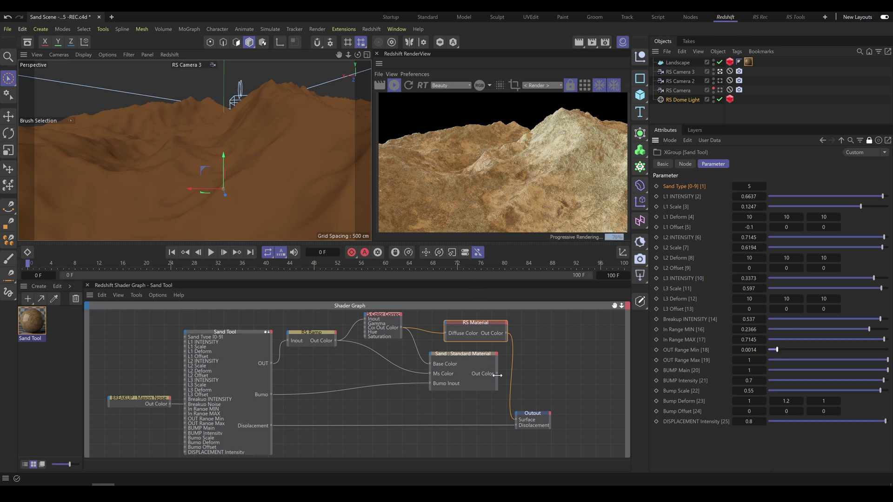
left_click_drag(498, 373, 518, 420)
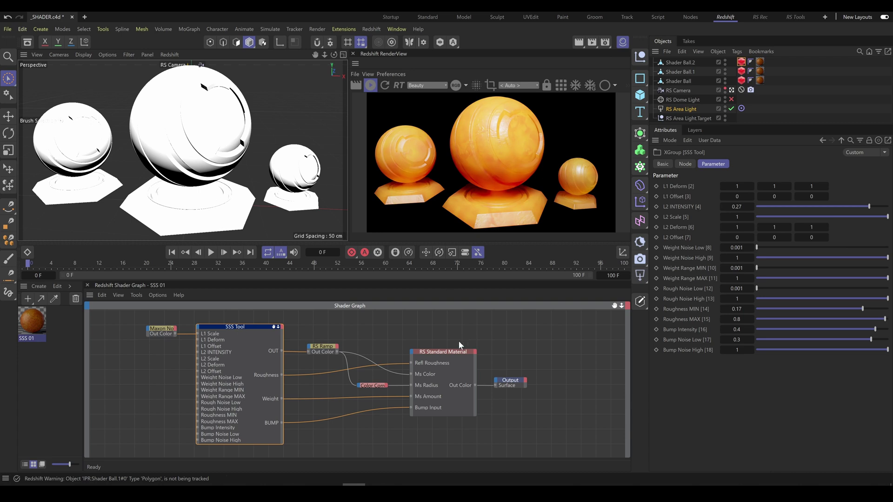
Step: Set the RS Standard Material's Subsurface Mode to Random Walk
left_click(457, 353)
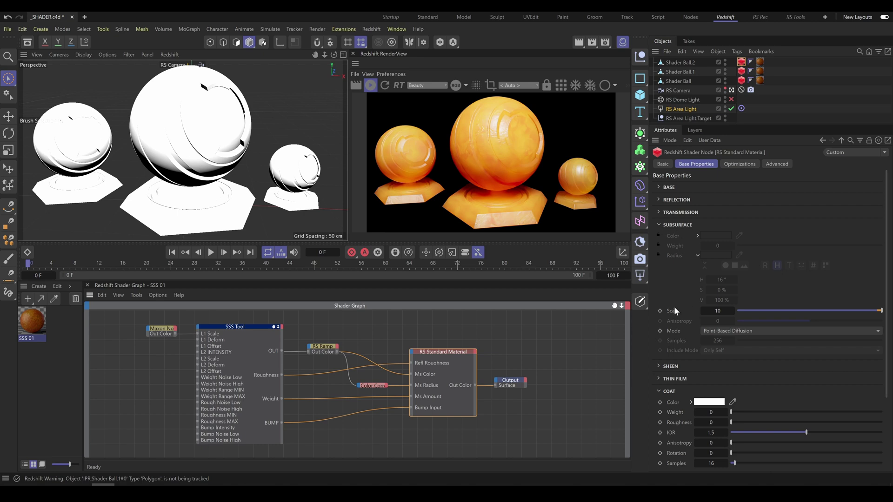
left_click(755, 331)
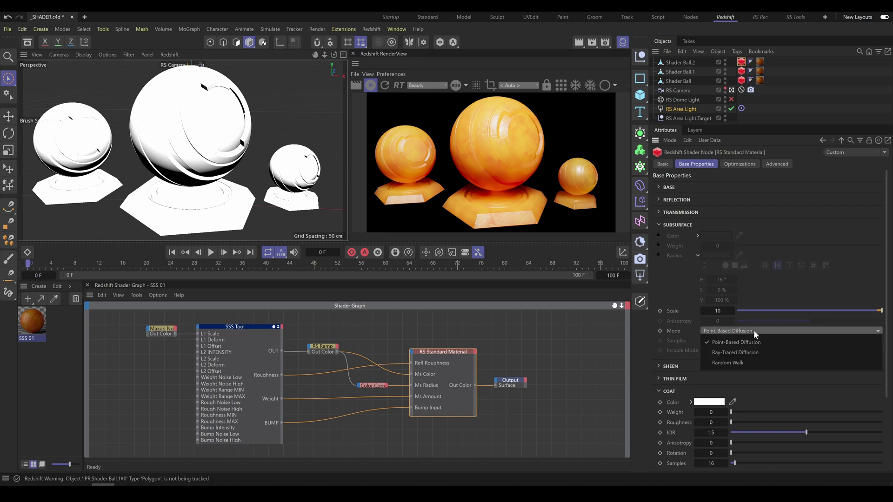
left_click(728, 362)
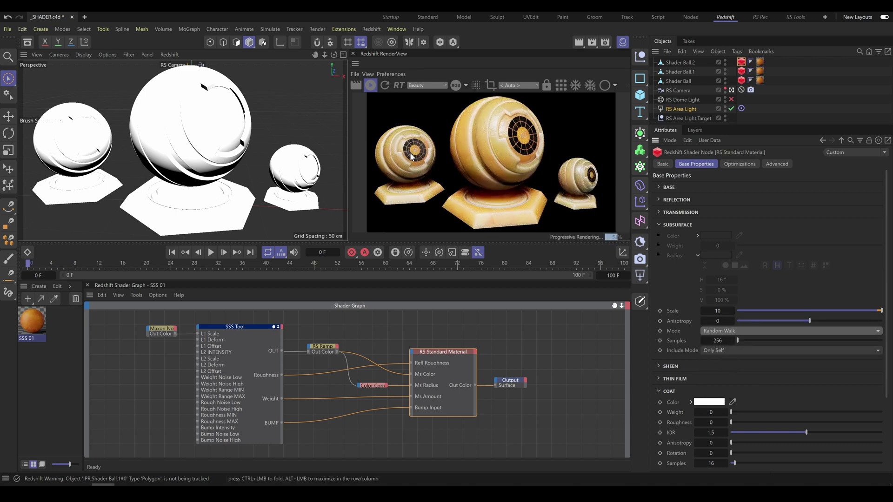
Step: Set the subsurface Scale to 2, try lower values, then settle on 5
left_click(715, 311)
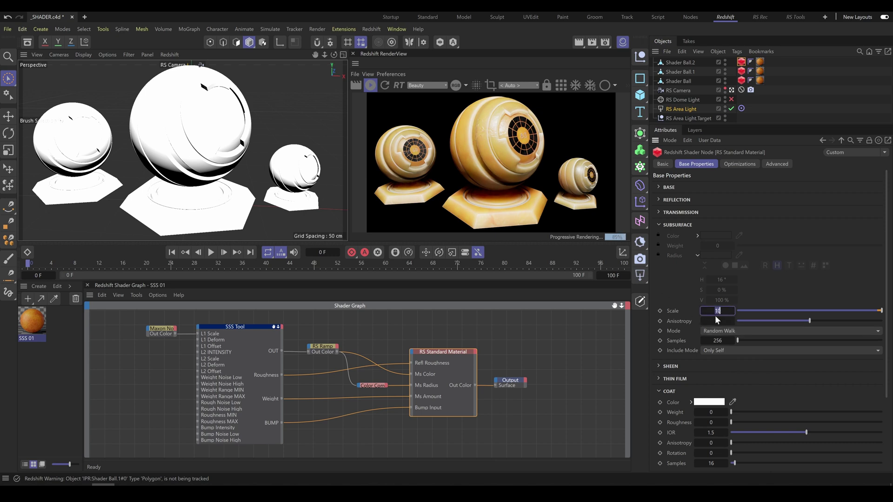
type("2")
key("Return")
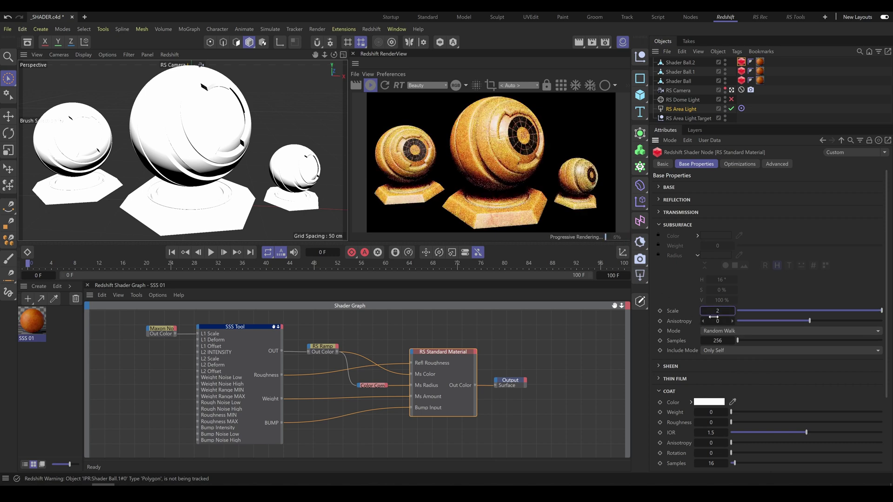
left_click_drag(744, 311, 874, 310)
left_click(719, 311)
type("5")
key("Return")
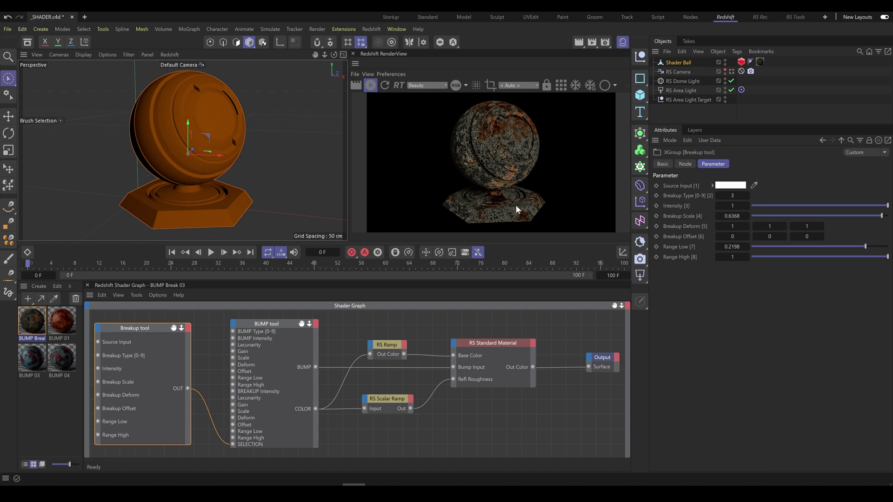
left_click(9, 120)
left_click_drag(205, 155, 165, 155)
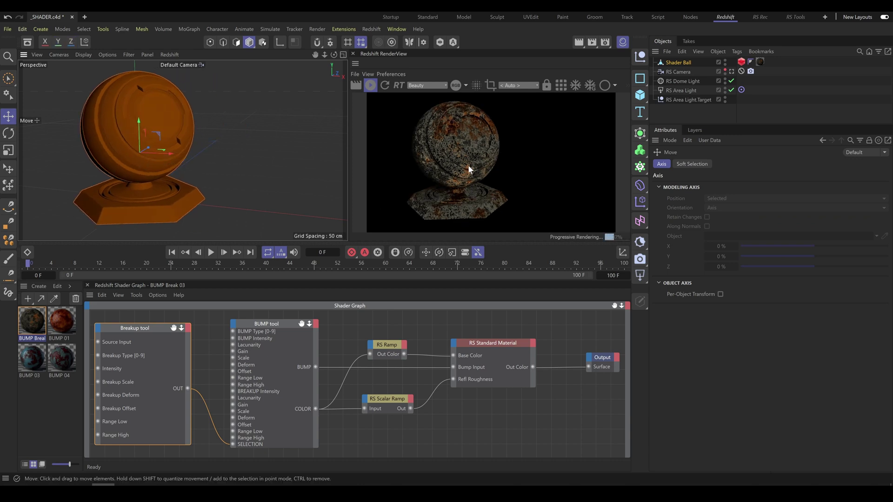
left_click_drag(172, 154, 273, 160)
key("ctrl+z")
key("ctrl+z")
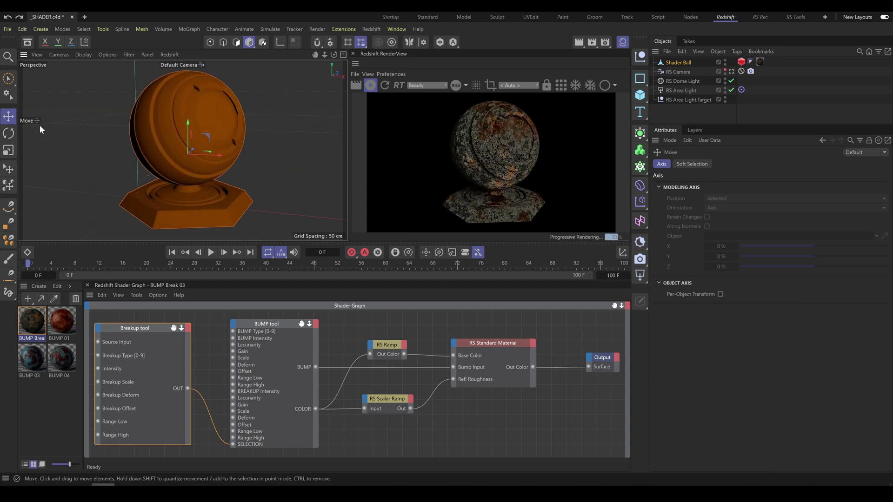
left_click(9, 134)
left_click_drag(195, 155, 260, 158)
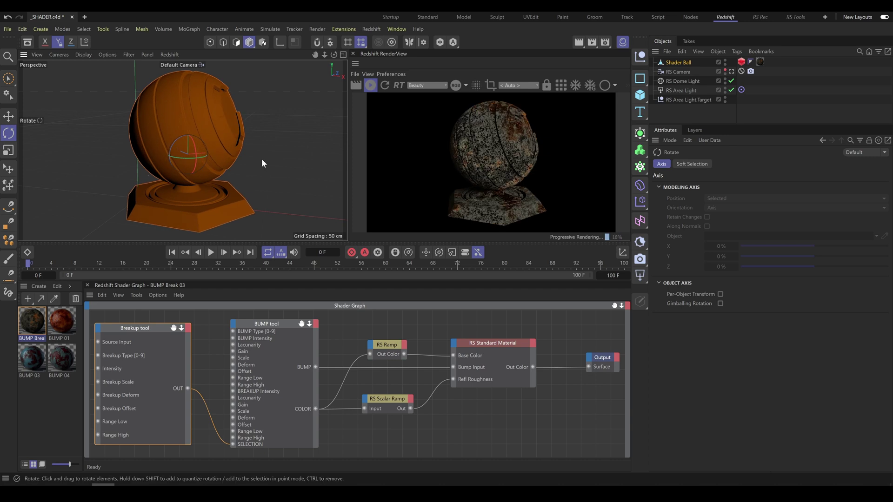
key("ctrl+z")
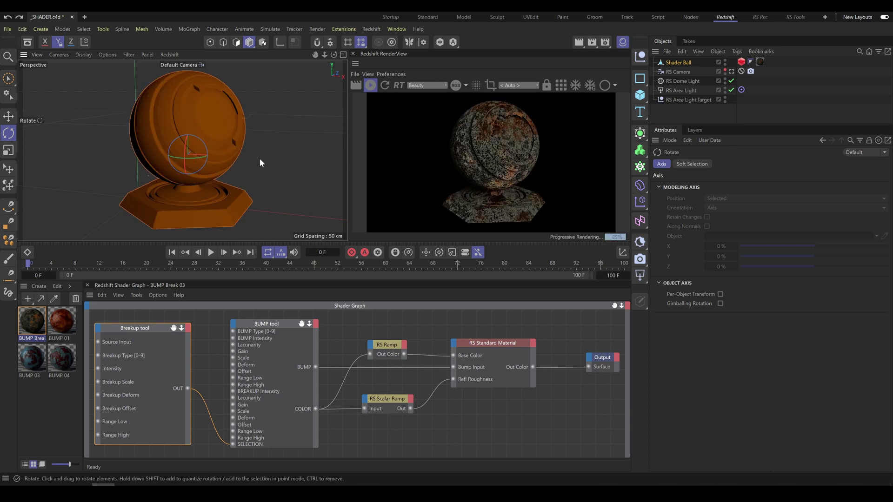
left_click(8, 150)
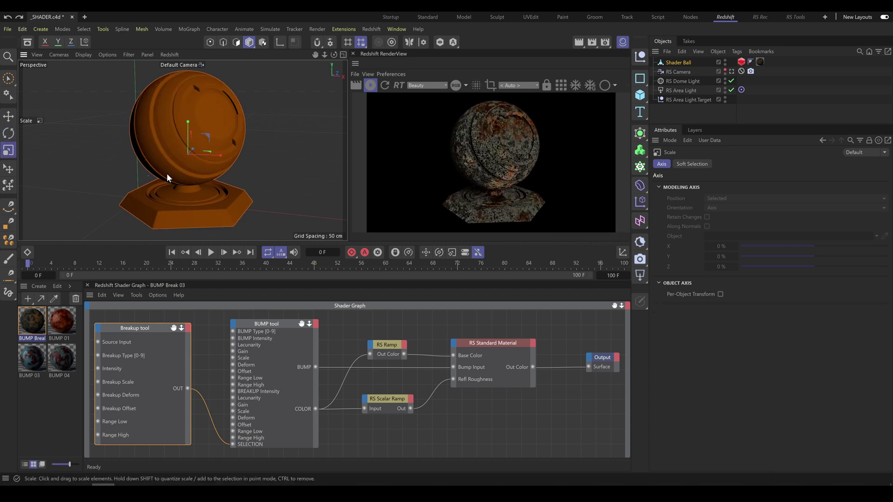
mouse_move(231, 117)
left_mouse_down()
mouse_move(191, 241)
mouse_move(228, 120)
left_mouse_up()
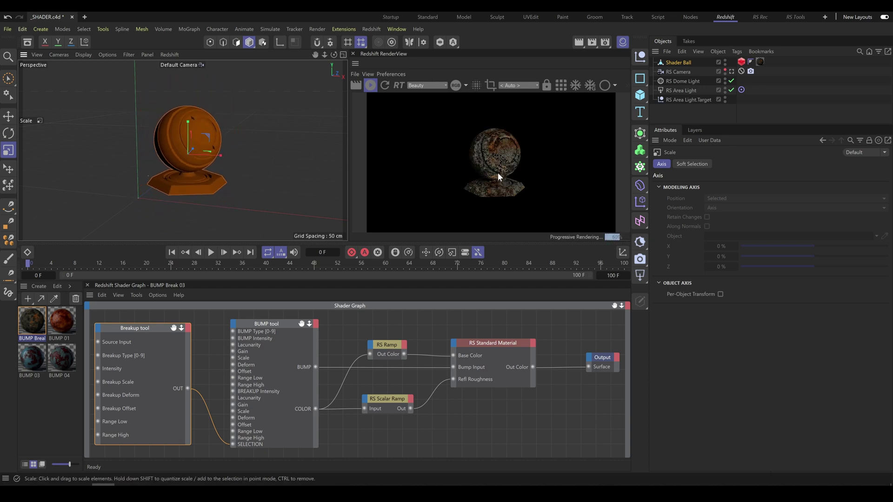
mouse_move(225, 137)
left_mouse_down()
mouse_move(236, 85)
mouse_move(261, 70)
mouse_move(225, 138)
left_mouse_up()
key("ctrl+z")
left_click(9, 79)
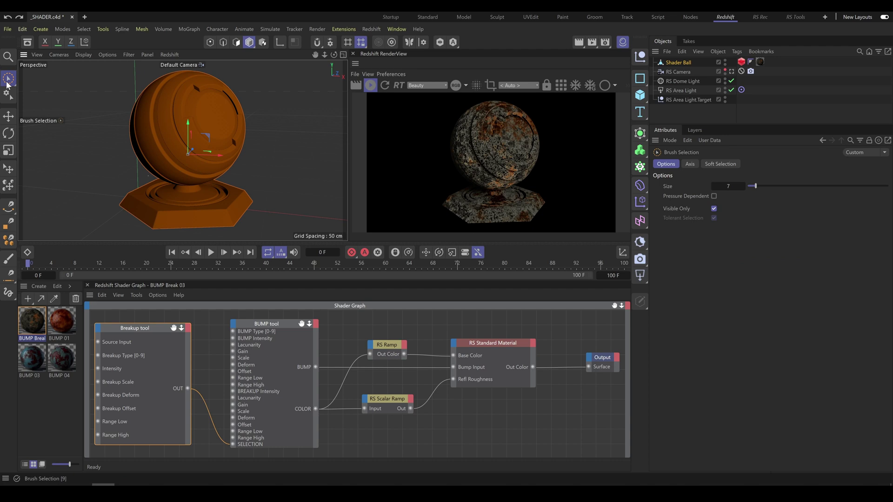
Step: Add an FFD deformer under Shader Ball and fit its cage to the parent
left_click(641, 191)
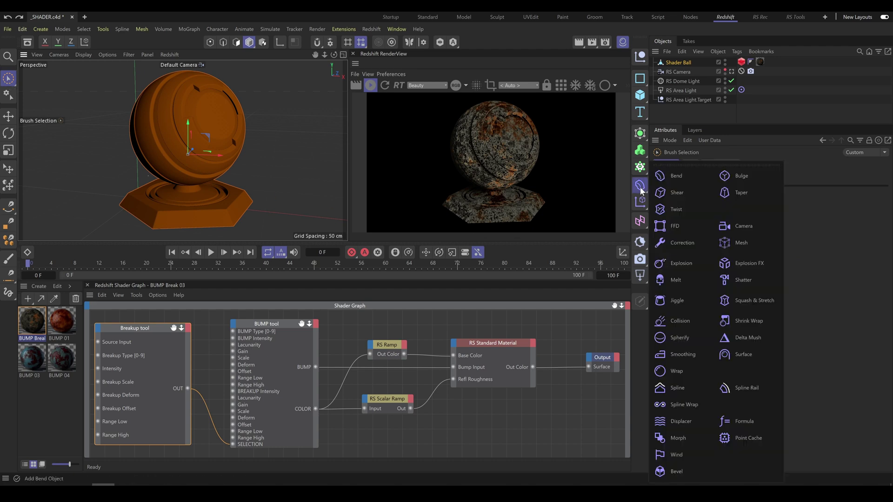
left_click(677, 226)
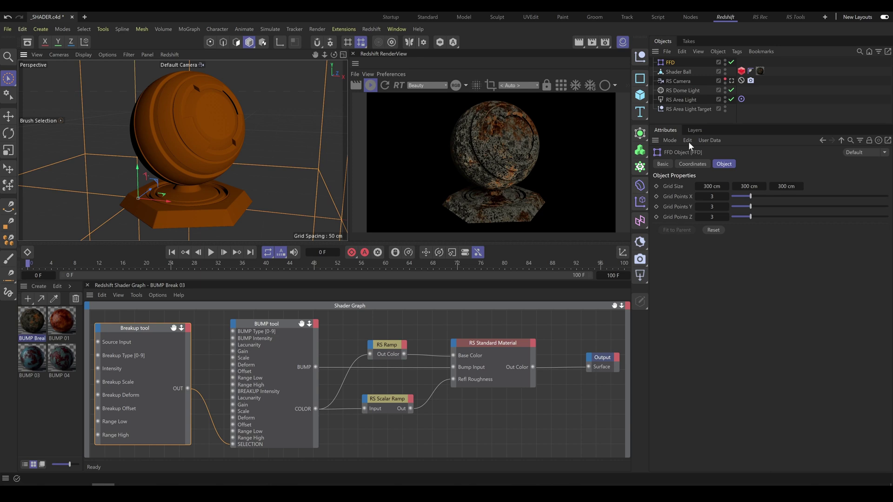
left_click_drag(669, 62, 677, 72)
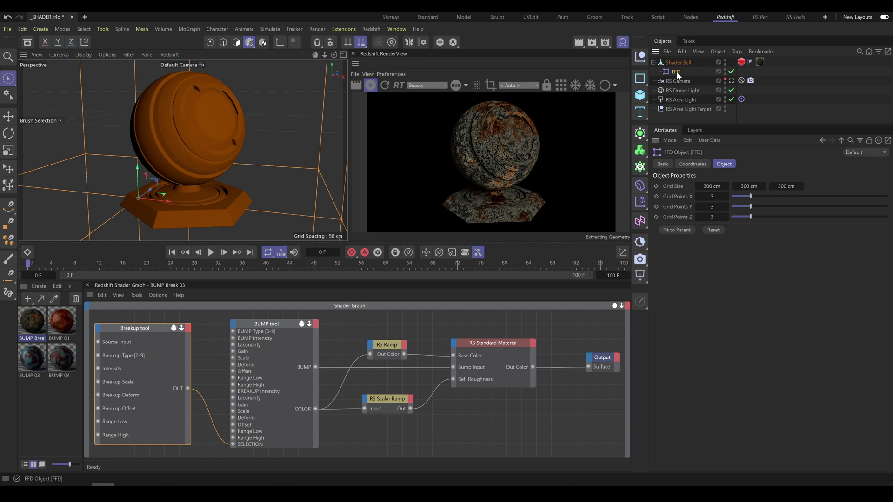
left_click(675, 230)
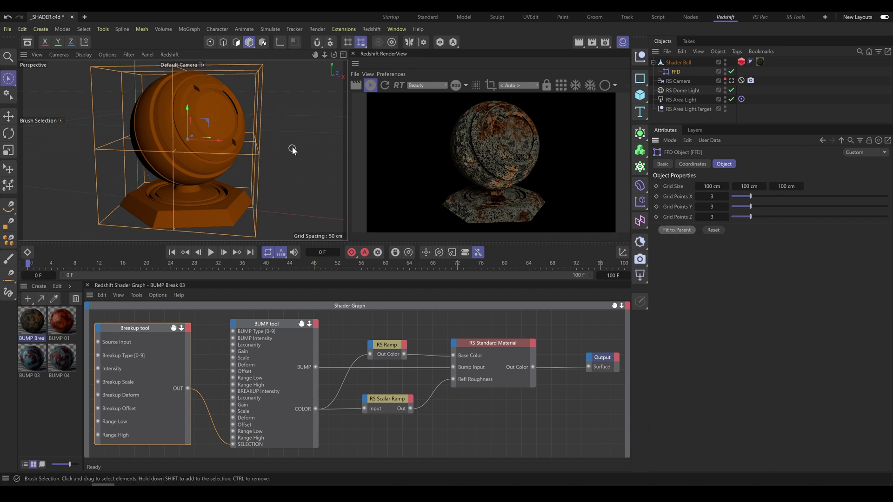
Step: Scale all FFD cage points, undo it, then bend the ball with a strength of about -170°
left_click(211, 43)
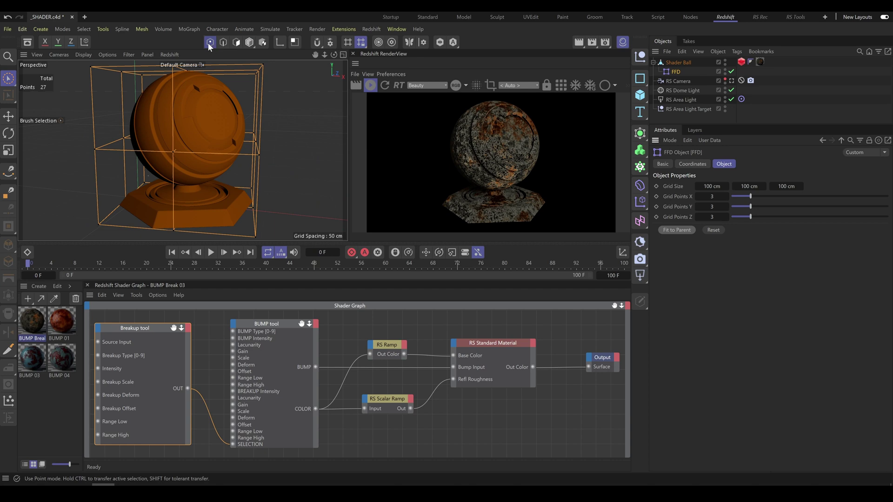
key("ctrl+a")
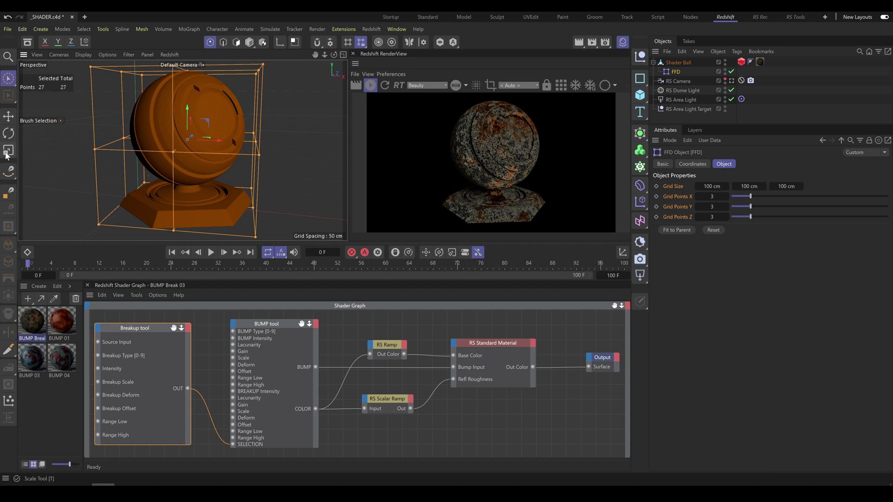
key("t")
left_click_drag(305, 155, 234, 237)
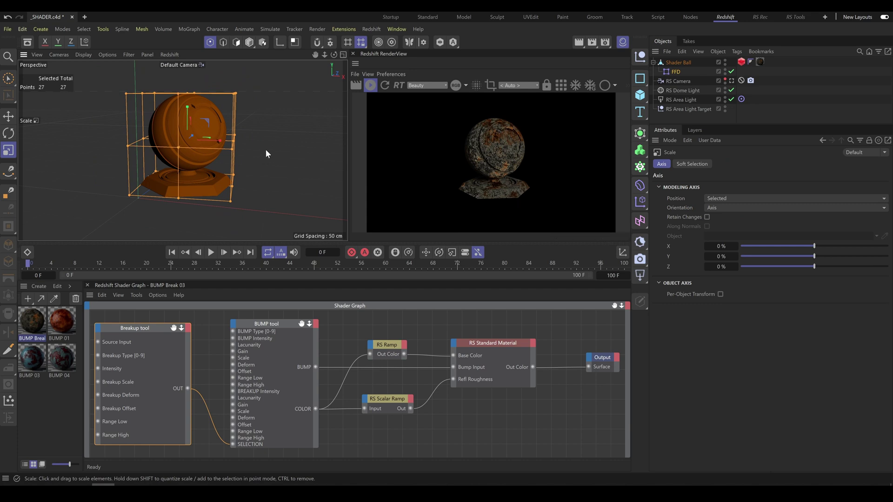
left_click_drag(265, 149, 222, 225)
key("ctrl+z")
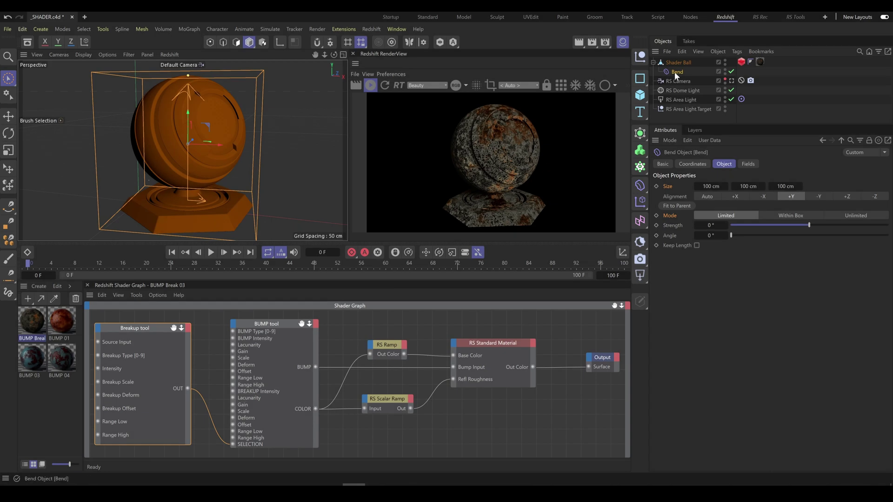
left_click(817, 224)
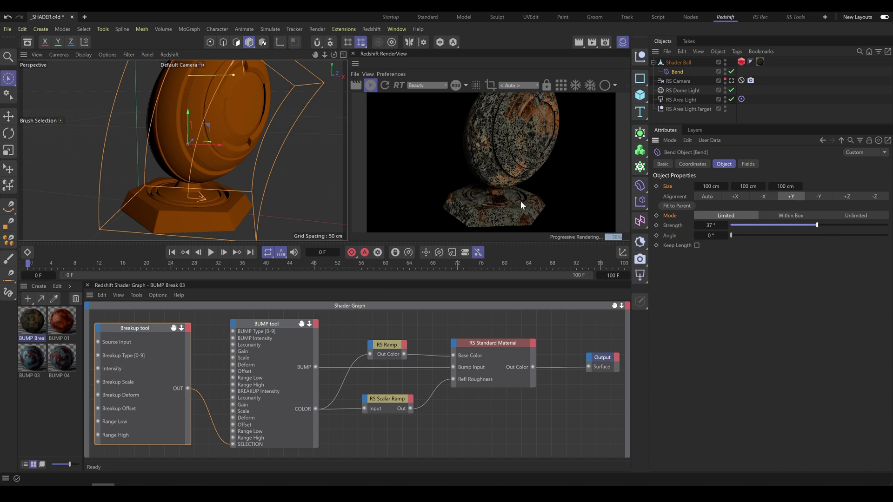
mouse_move(781, 227)
left_mouse_down()
mouse_move(772, 227)
mouse_move(822, 225)
mouse_move(778, 225)
left_mouse_up()
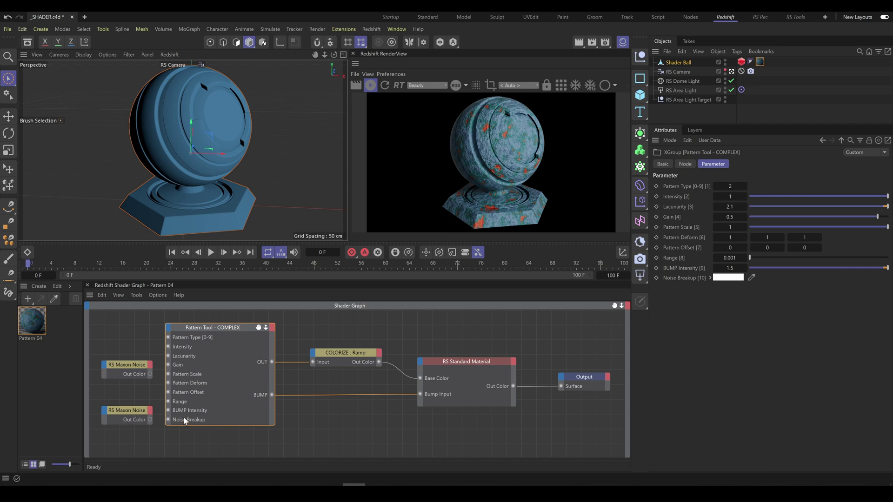
Step: Wire the upper Maxon Noise into Pattern Scale and the lower one into Noise Breakup
left_click_drag(150, 374, 168, 374)
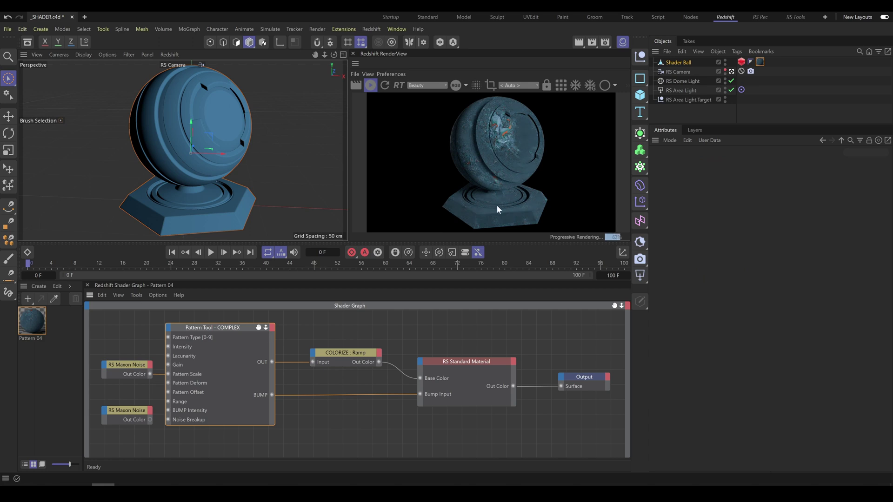
left_click(129, 413)
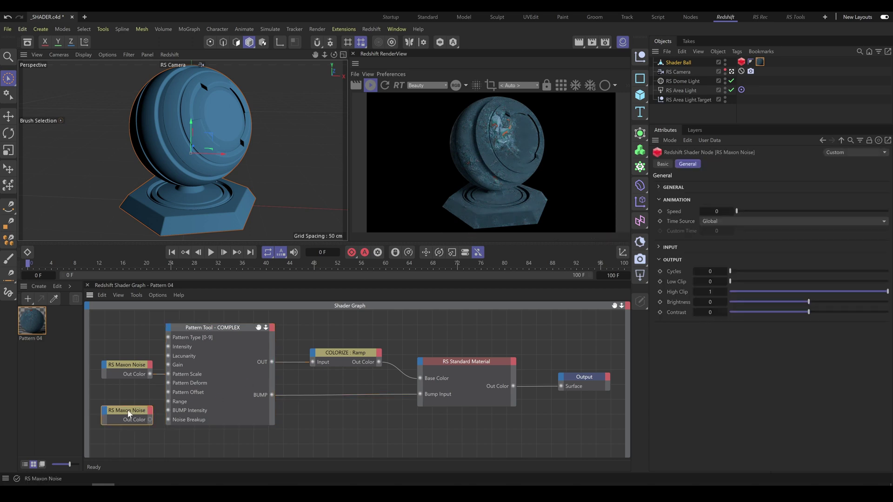
left_click_drag(168, 420, 167, 420)
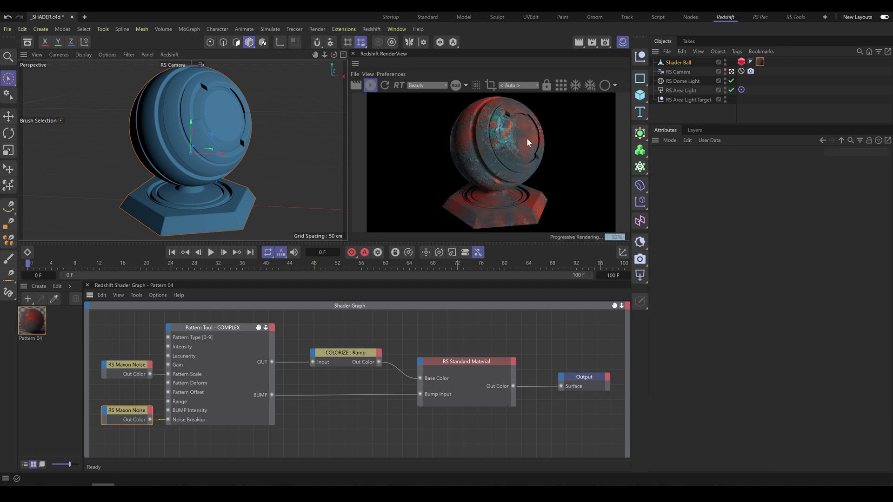
Step: Lower the breakup noise's Overall Scale from 3.96 down to 1.46
left_click(127, 367)
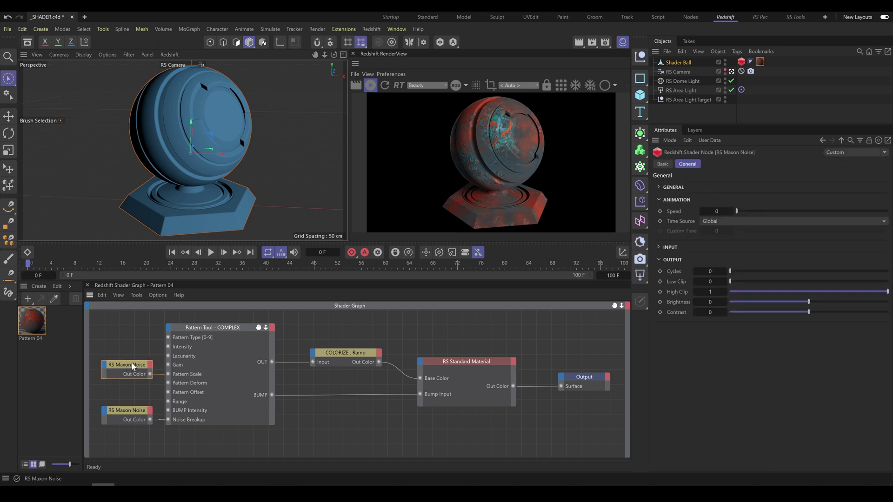
left_click(659, 248)
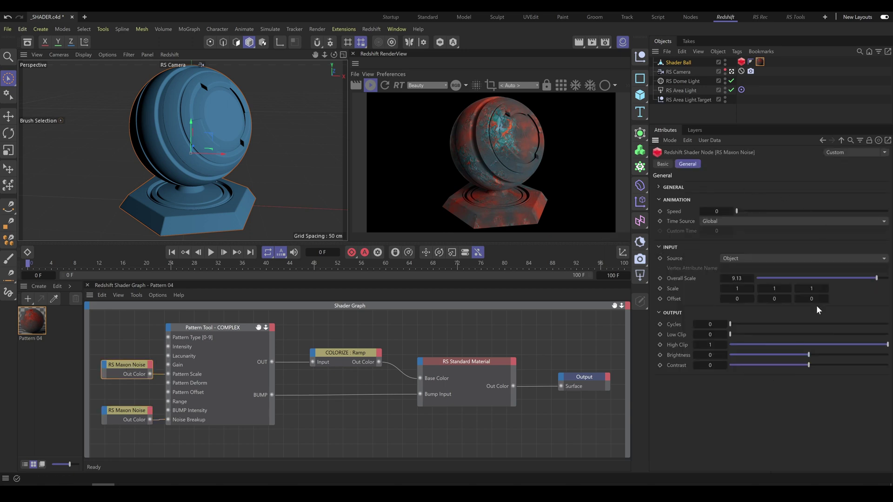
left_click(127, 414)
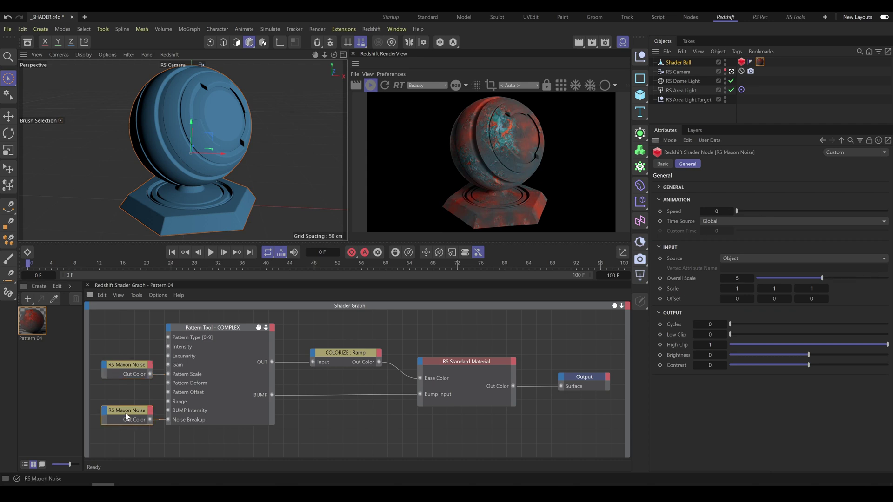
left_click(810, 278)
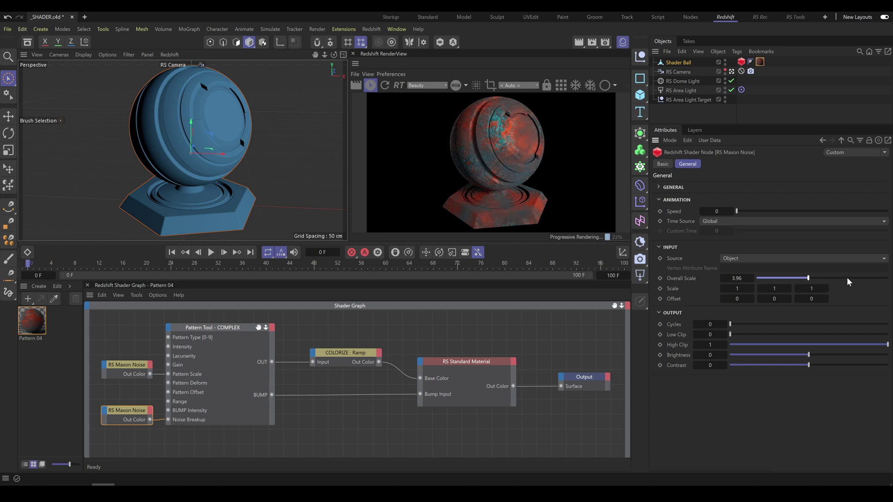
left_click(776, 279)
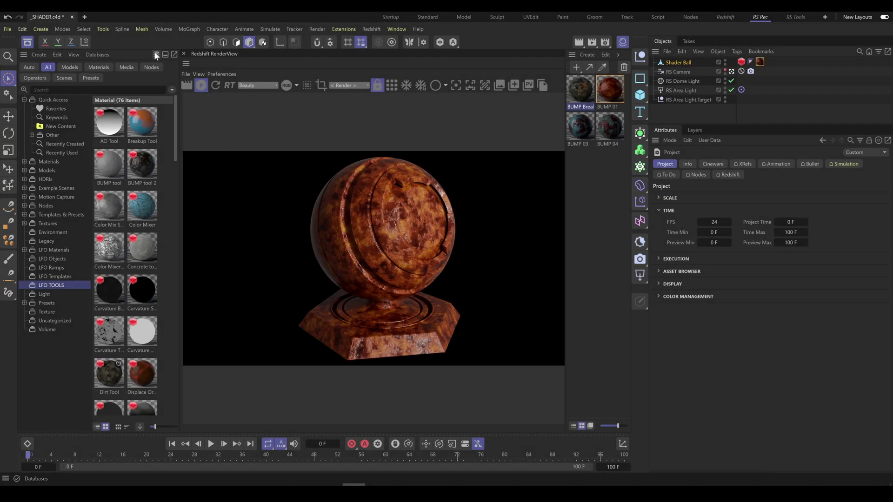
Step: Toggle the Asset Browser's database sources on and off again
left_click(156, 54)
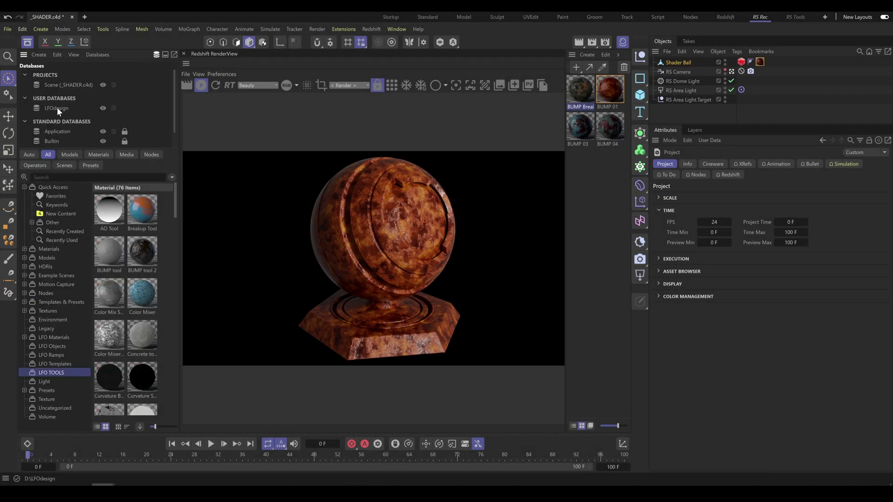
left_click(156, 54)
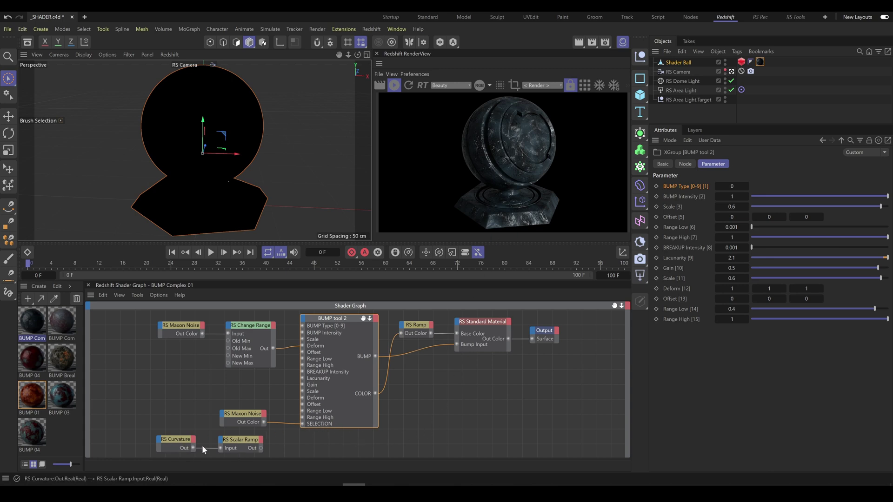
Step: Drag the Curvature Blend template material from the Asset Browser into the Material Manager
left_click_drag(261, 448, 302, 424)
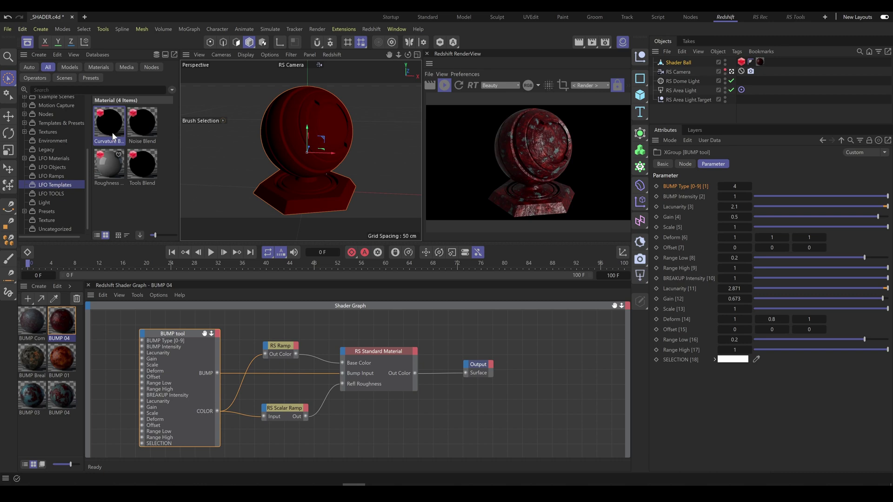
left_click_drag(101, 194, 758, 61)
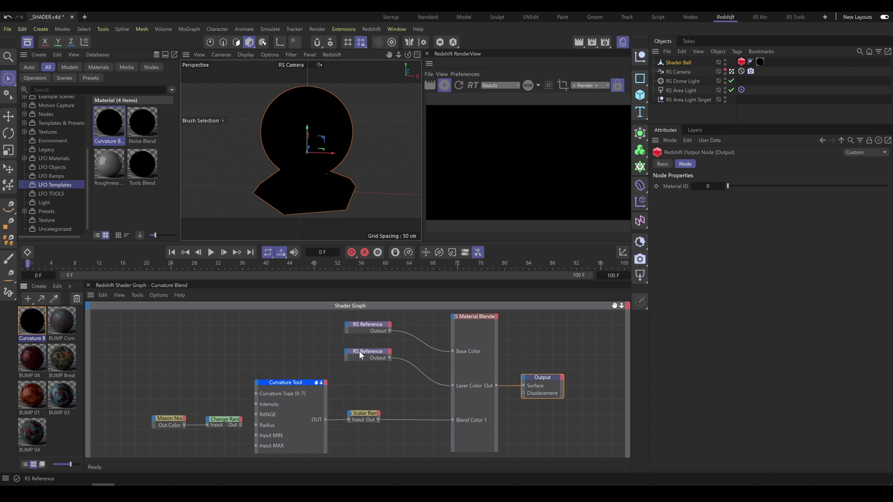
Step: Point the two RS Reference nodes at BUMP 04 and BUMP Break 03
left_click(375, 327)
left_click_drag(34, 367, 666, 222)
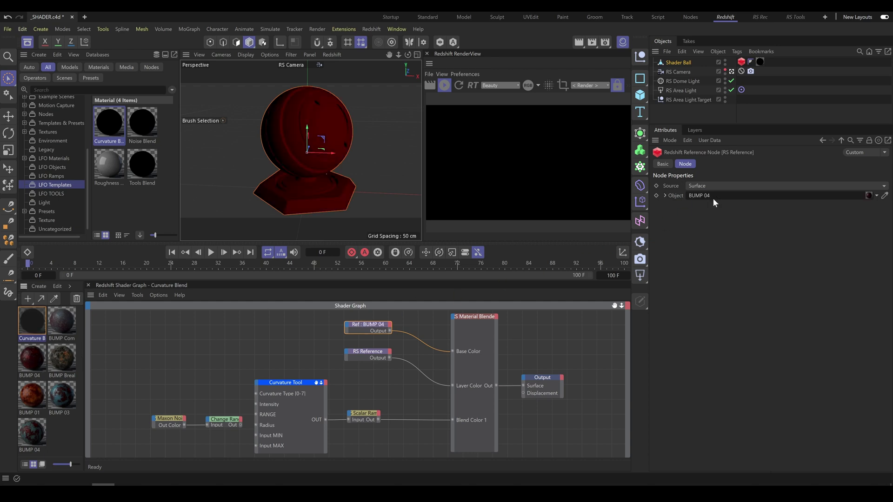
left_click(366, 353)
left_click_drag(57, 362, 714, 197)
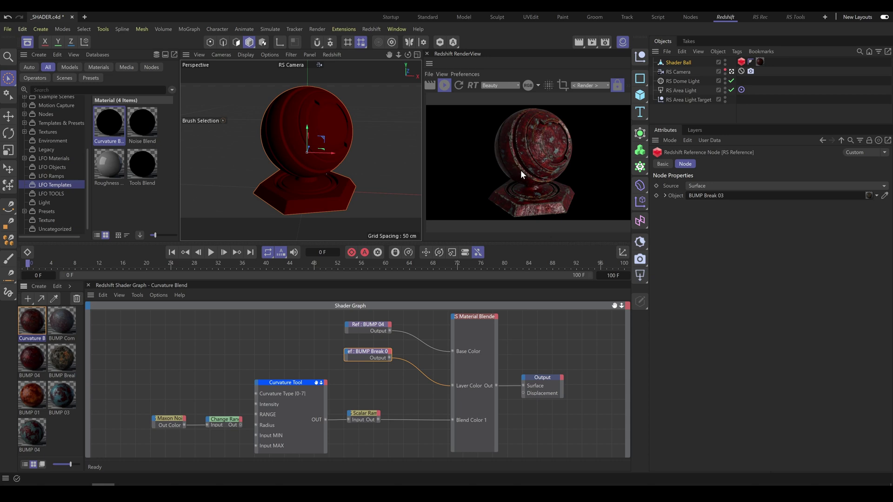
Step: Raise the Curvature Tool intensity to 0.413 and lower Input MAX to 0.5521
left_click(289, 383)
left_click_drag(868, 196, 808, 227)
left_click_drag(887, 237, 877, 236)
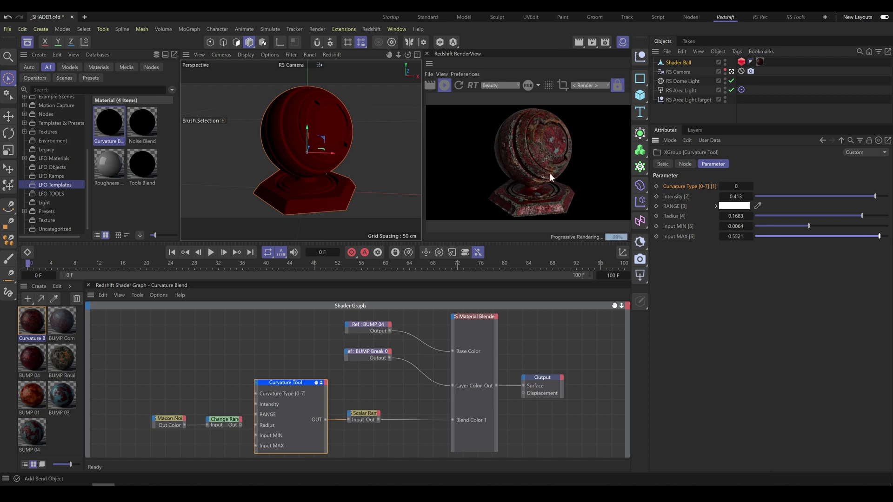
Step: Swap the layered reference object to BUMP 03, then to BUMP 01
left_click(373, 351)
left_click_drag(105, 390, 739, 196)
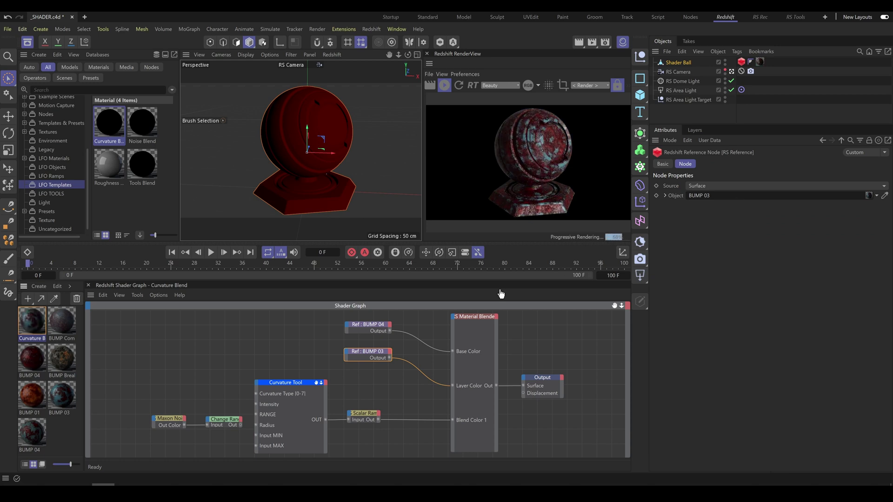
left_click_drag(35, 397, 728, 197)
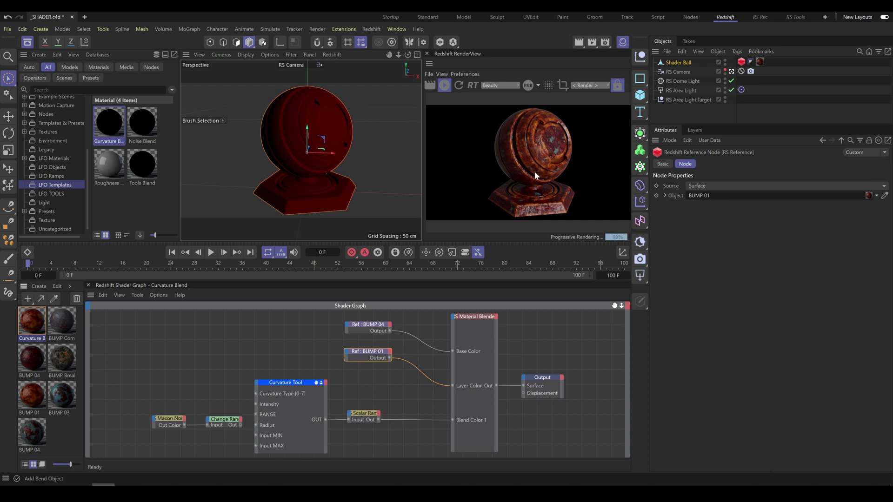
Step: Set curvature type to 2, radius to 0.0583, and fine-tune the input range
left_click(285, 388)
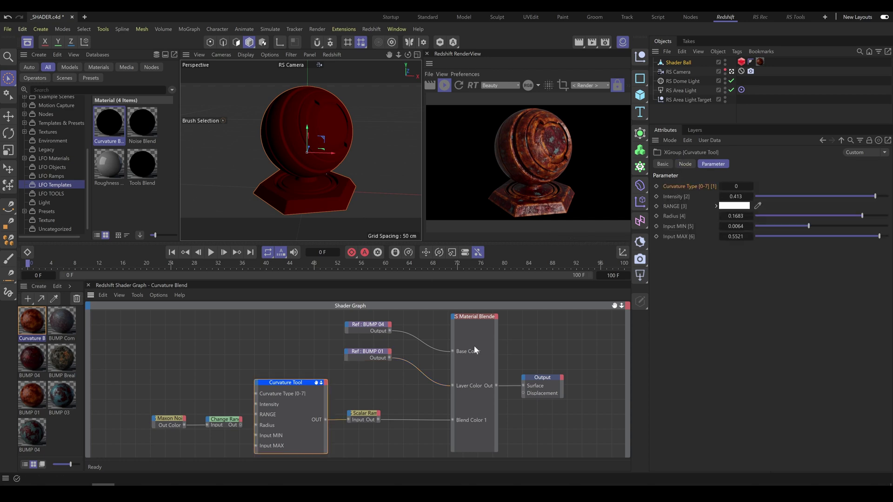
left_click(751, 187)
left_click(751, 187)
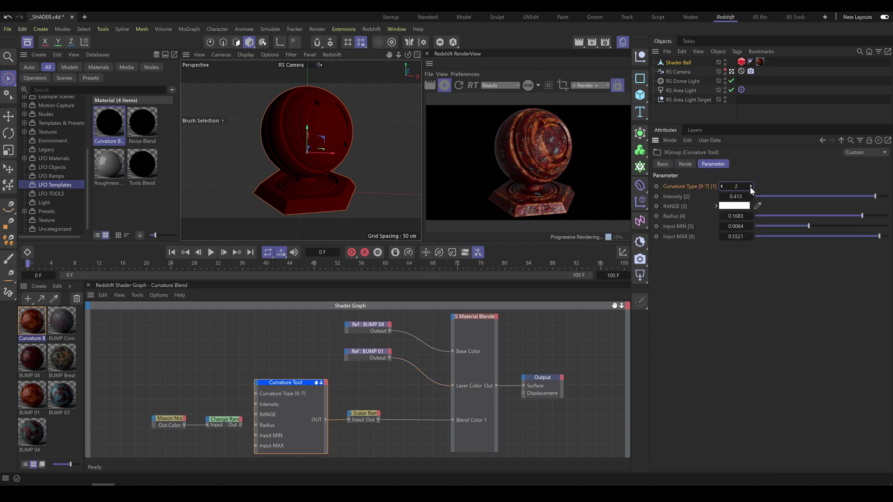
left_click(846, 215)
left_click(874, 237)
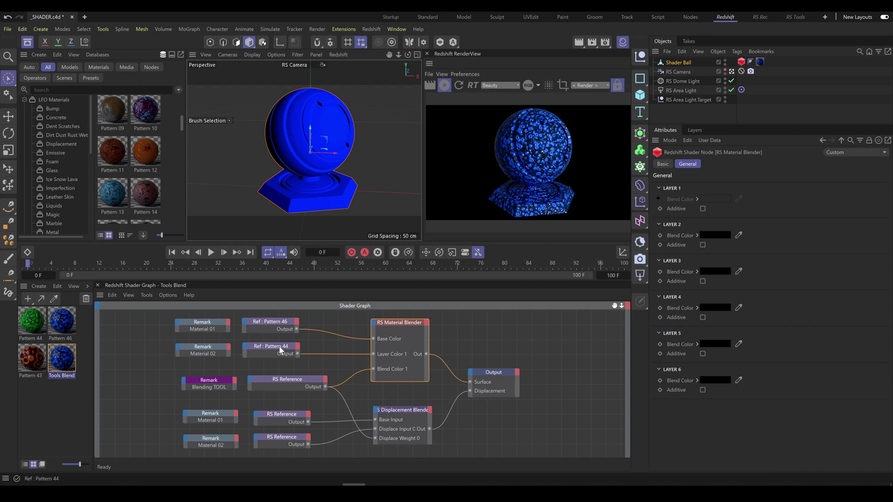
Step: Search the material library for 'mask' and add the Object Selections material to the scene
left_click(292, 382)
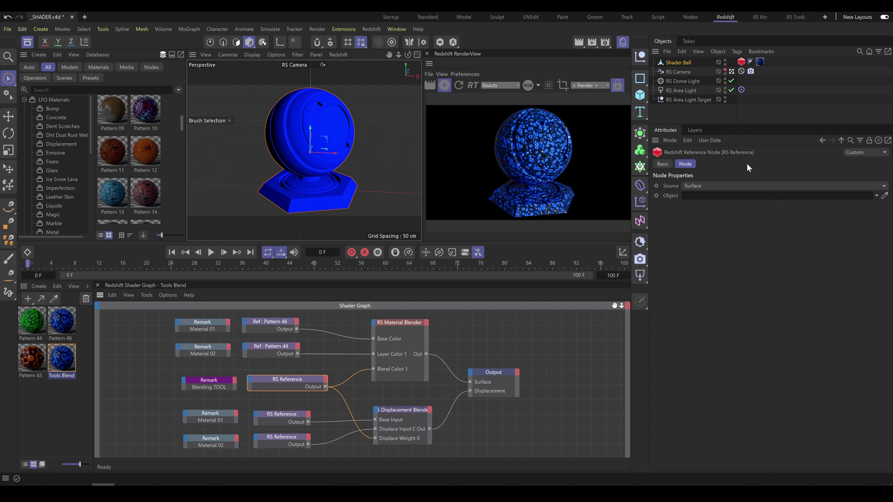
left_click(53, 90)
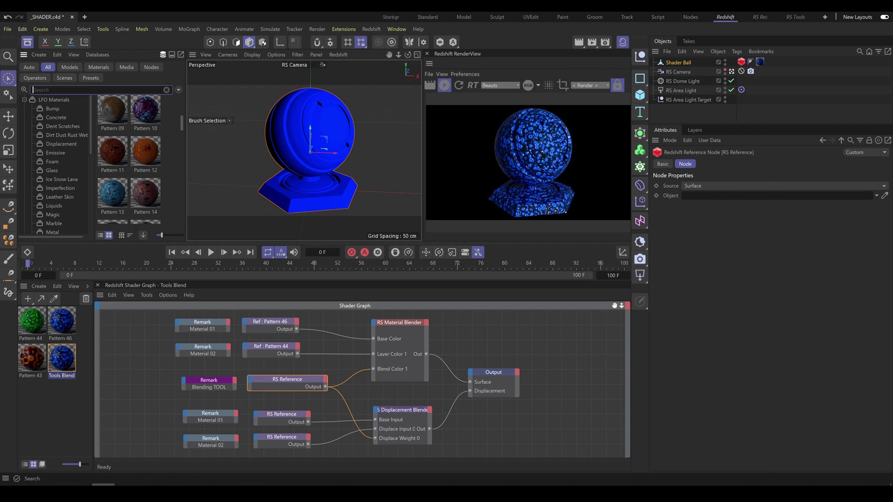
type("mask")
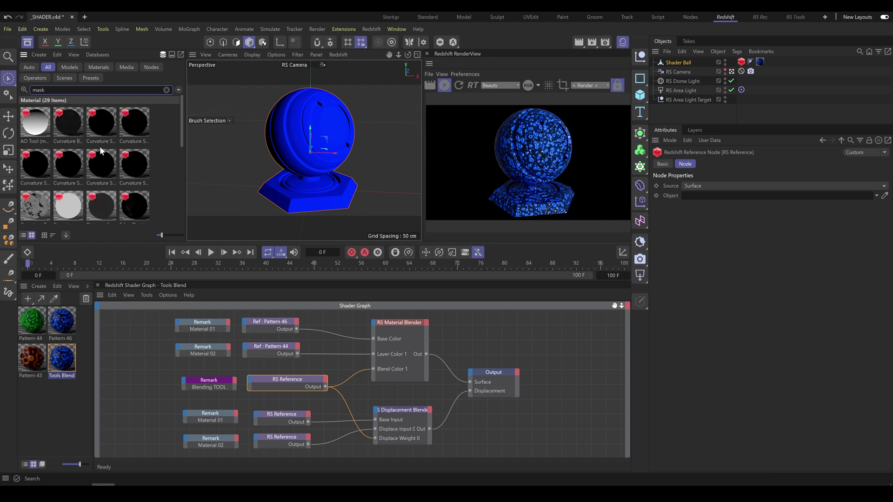
left_click_drag(183, 129, 180, 213)
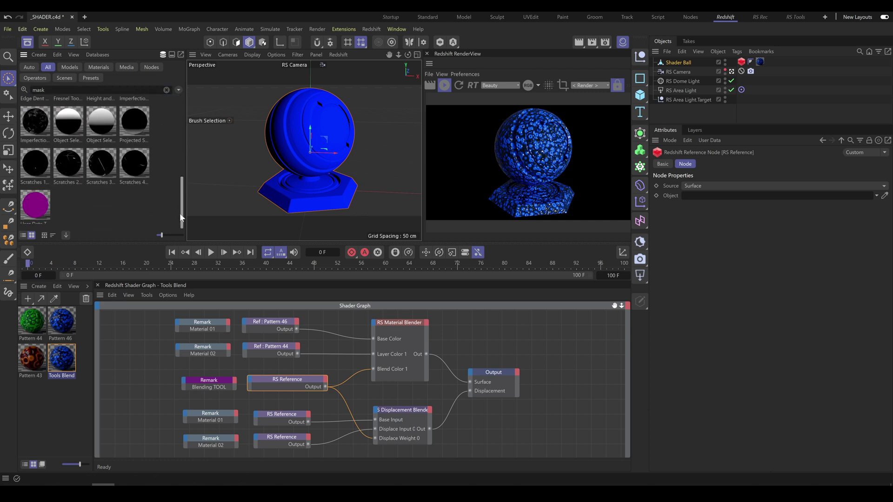
left_click_drag(101, 122, 26, 322)
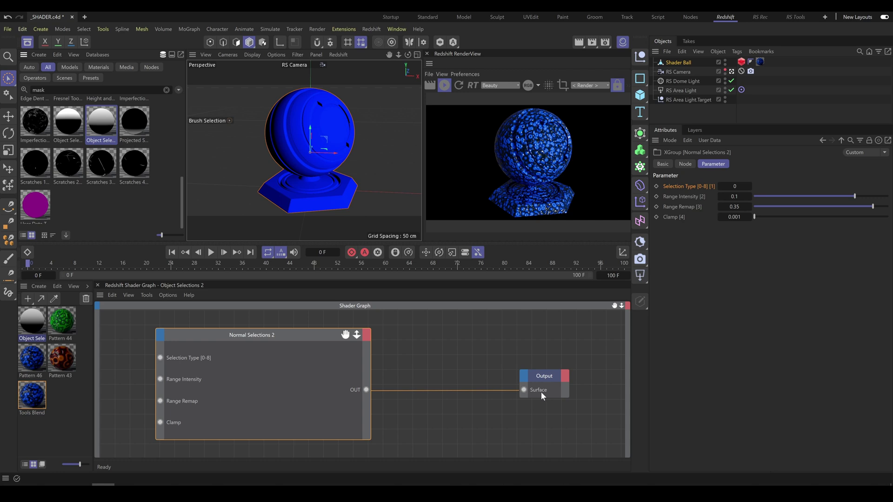
Step: Use Object Selections 2 as the Tools Blend mask and replace Pattern 44 with Pattern 43
left_click(26, 392)
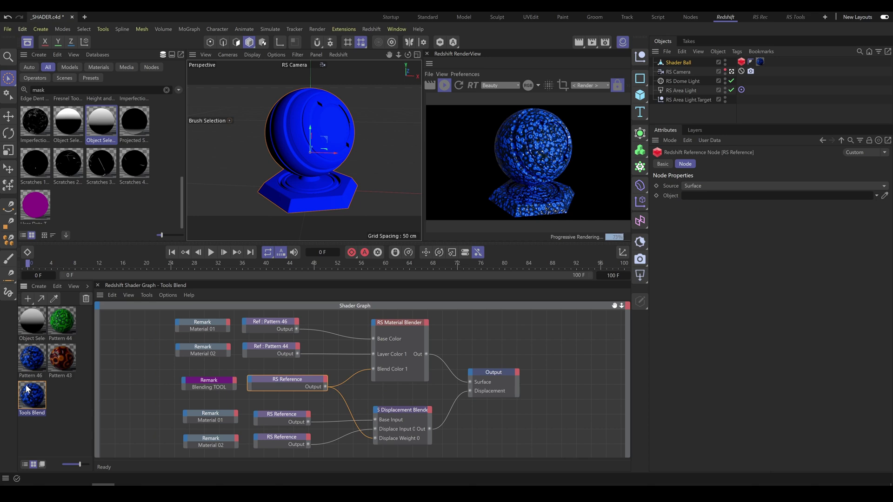
left_click_drag(35, 320, 703, 199)
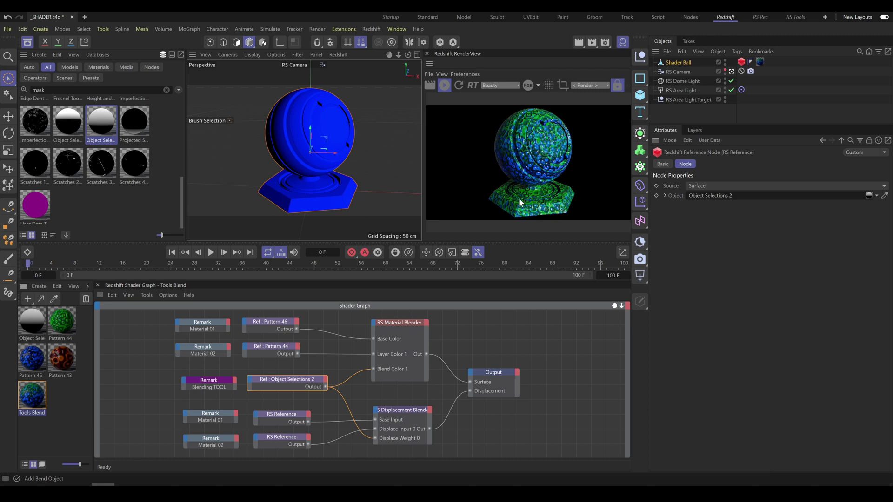
left_click(275, 349)
left_click_drag(69, 359, 706, 196)
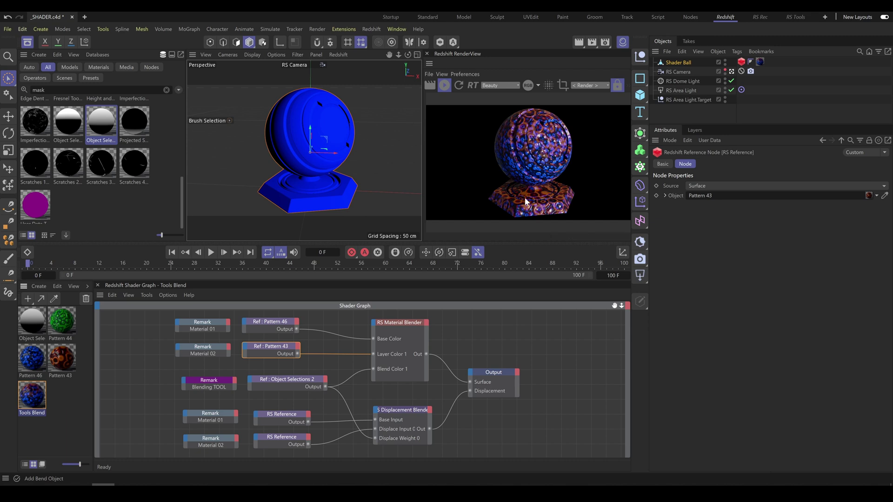
Step: In Object Selections 2, set selection type 1 and range intensity 0.1466
left_click(28, 320)
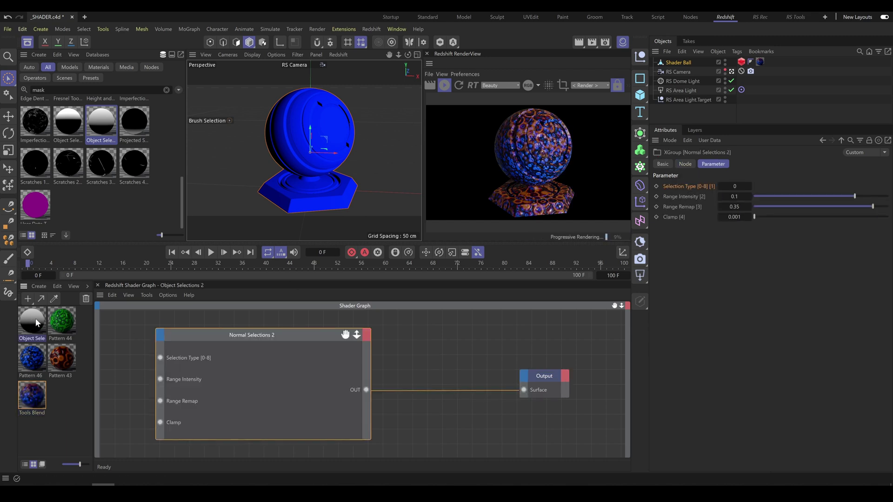
left_click(750, 186)
mouse_move(870, 194)
left_mouse_down()
mouse_move(861, 198)
mouse_move(881, 208)
mouse_move(863, 208)
left_mouse_up()
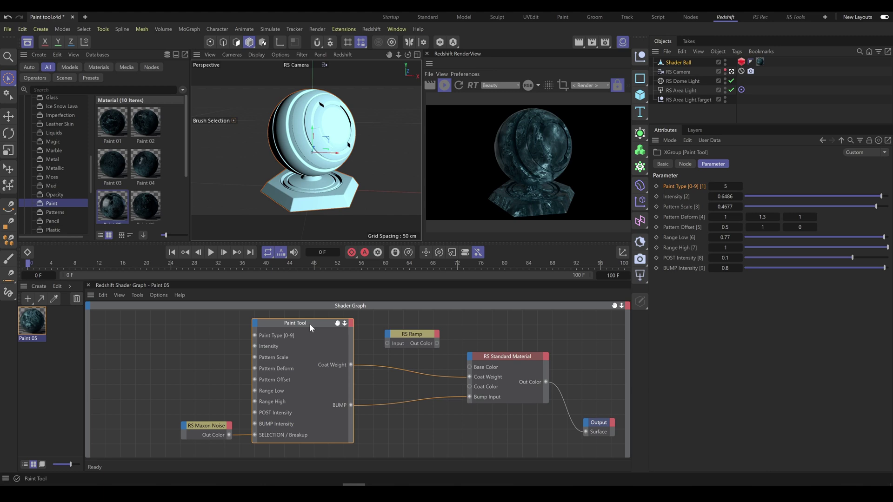
Step: Darken the base colour and route Paint Tool coat weight through RS Ramp into Base Color
left_click(514, 358)
mouse_move(816, 243)
left_mouse_down()
mouse_move(795, 243)
mouse_move(838, 242)
mouse_move(825, 243)
left_mouse_up()
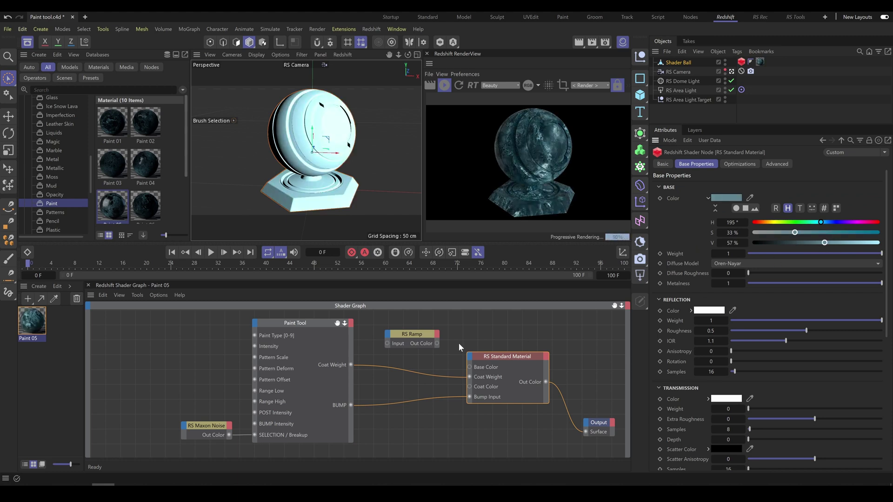
mouse_move(351, 365)
left_mouse_down()
mouse_move(387, 343)
mouse_move(470, 368)
left_mouse_up()
left_click(415, 335)
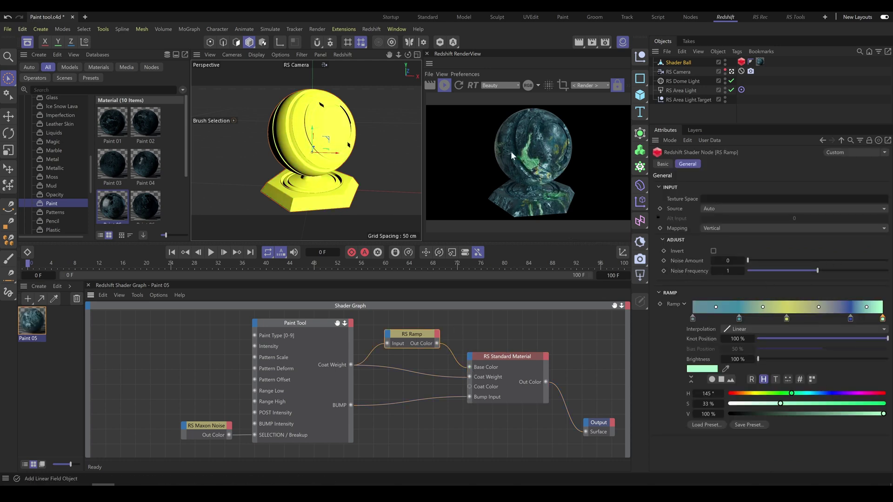
Step: Shift the middle ramp knot to orange at ~71%, and make the end knot cyan at 75%
left_click(788, 319)
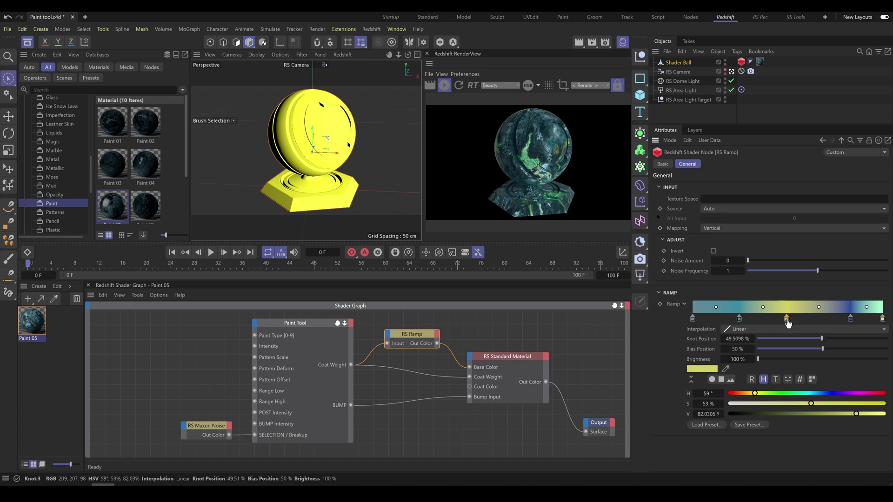
left_click(743, 395)
mouse_move(787, 319)
left_mouse_down()
mouse_move(831, 322)
mouse_move(782, 320)
left_mouse_up()
left_click(883, 319)
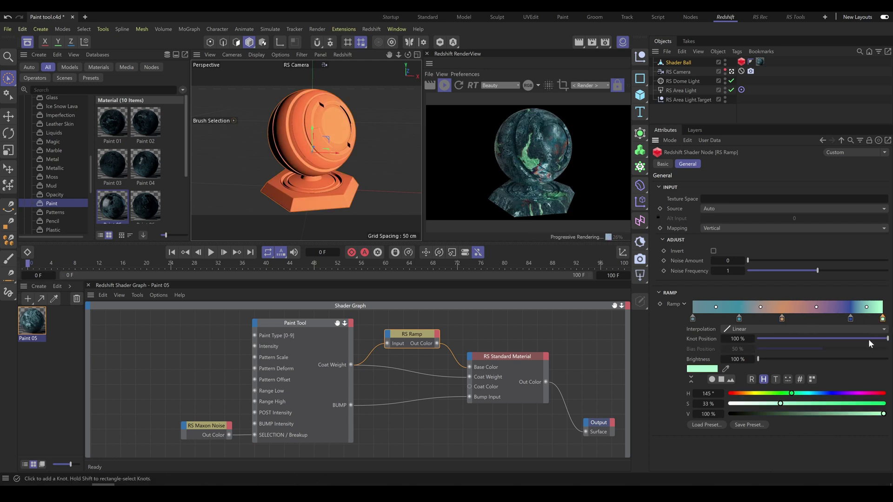
left_click(809, 413)
left_click_drag(808, 414, 845, 414)
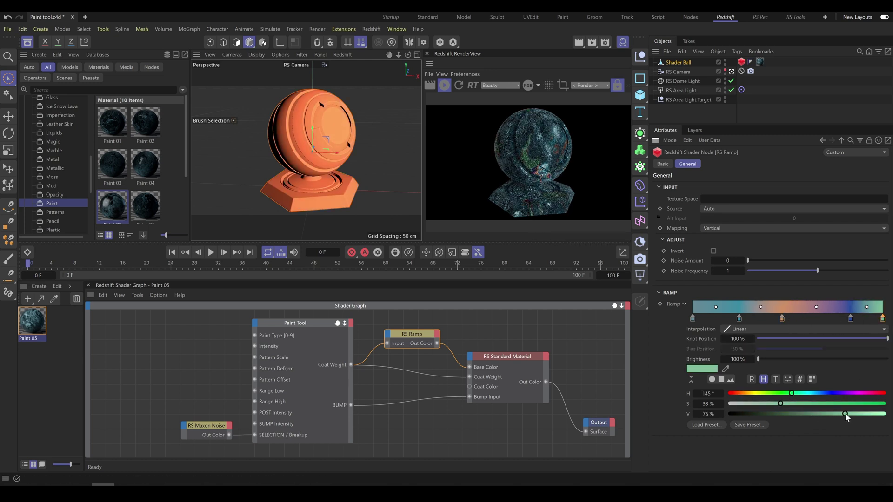
left_click(808, 394)
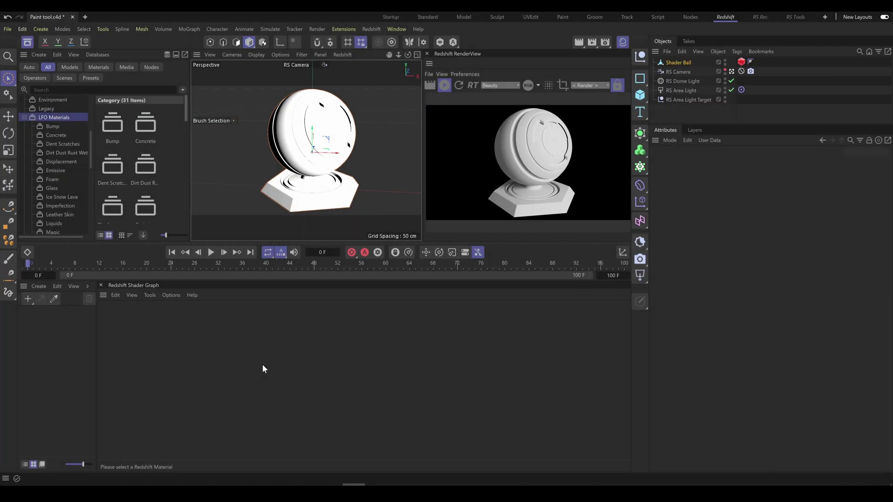
Step: Apply Dirt 01 from Dirt Dust Rust Wet to the shader ball
left_click(53, 126)
left_click(55, 154)
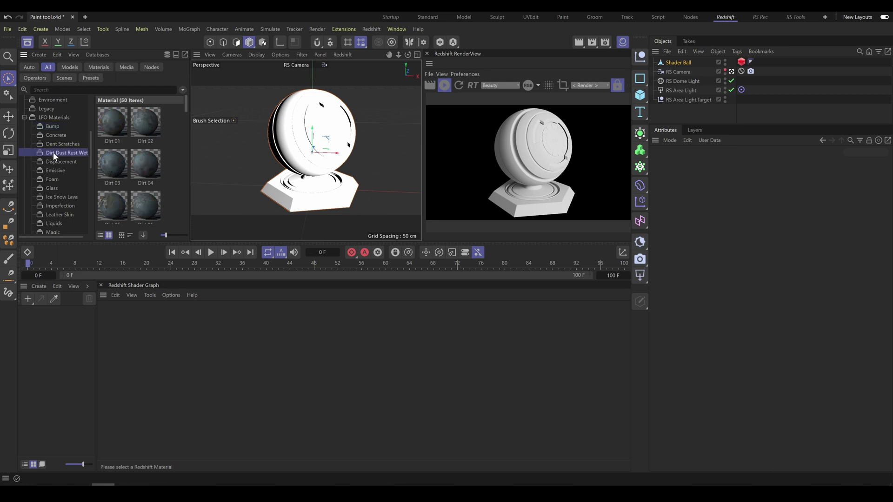
left_click_drag(112, 122, 673, 61)
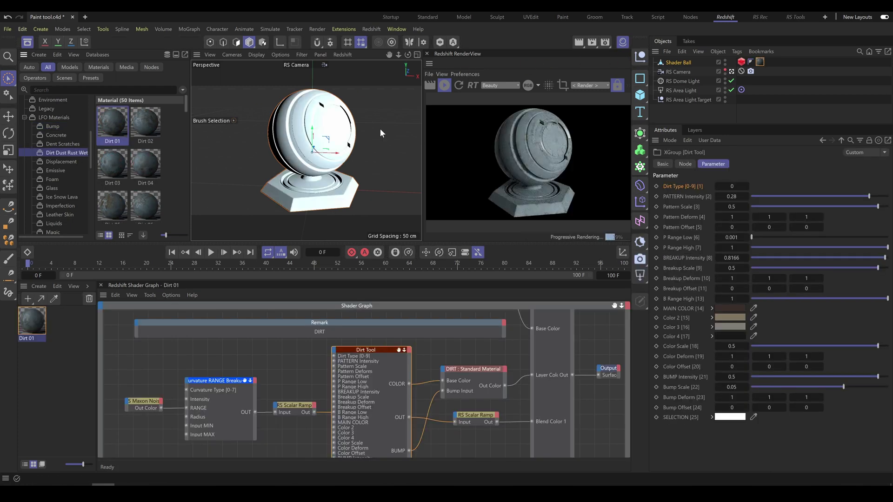
Step: Apply a DS Organic displacement material to the shader ball
left_click(63, 162)
left_click_drag(113, 128, 762, 64)
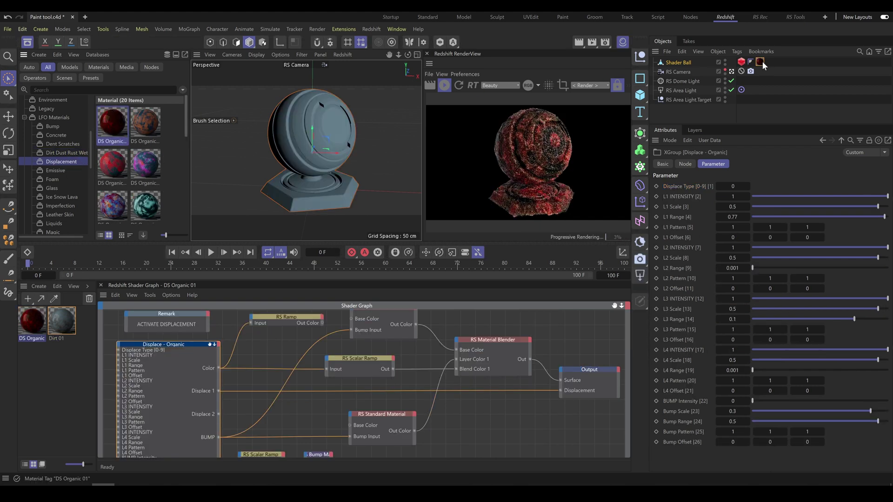
left_click(49, 171)
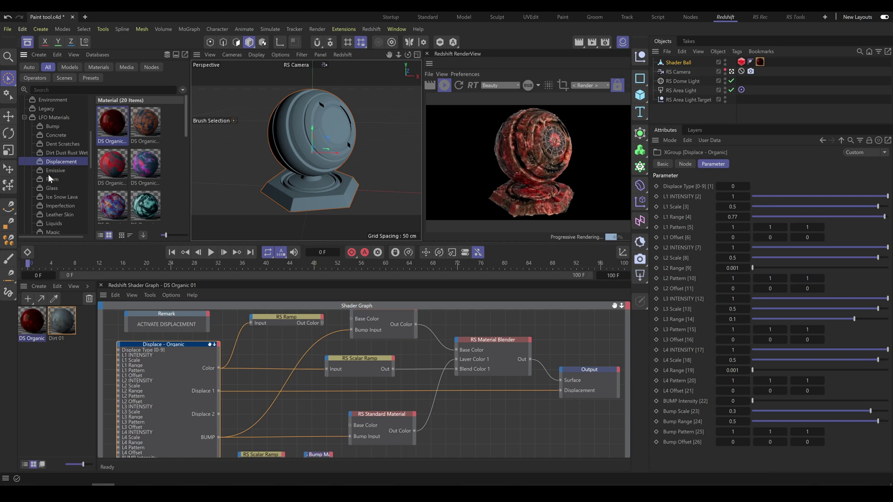